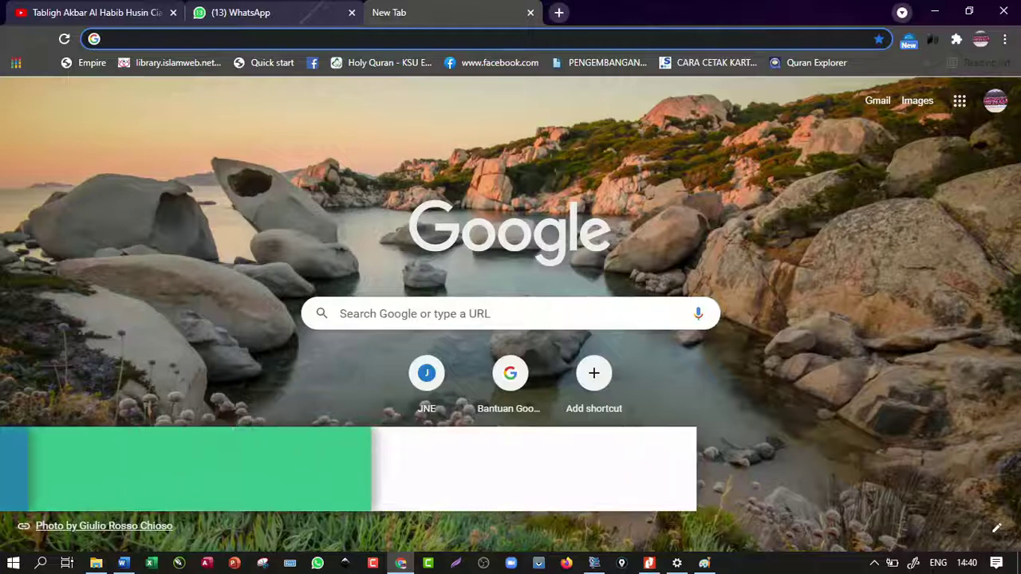
Load the EMIS website at emis.kemenag.go.id in Chrome
type("e")
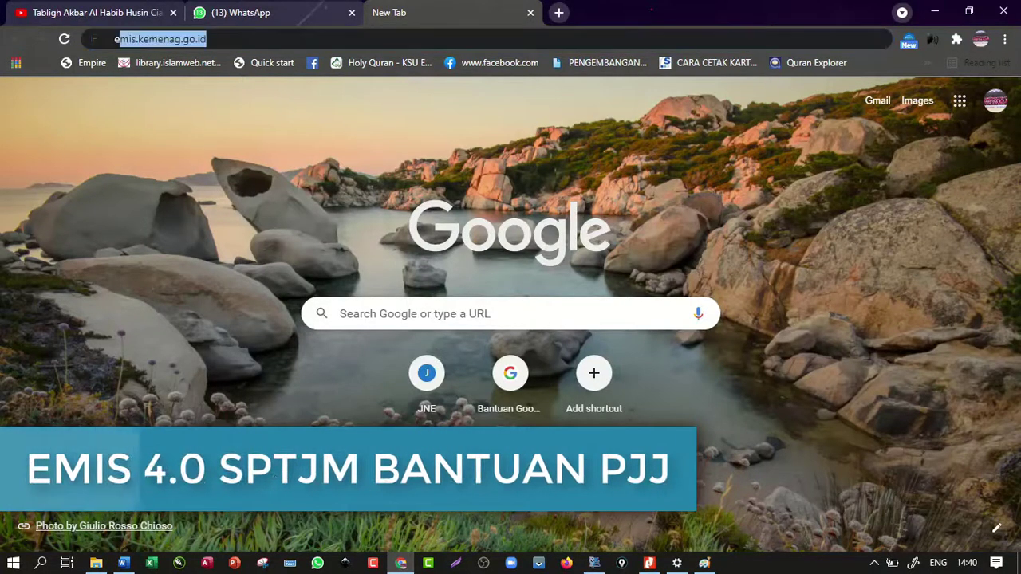
key("Return")
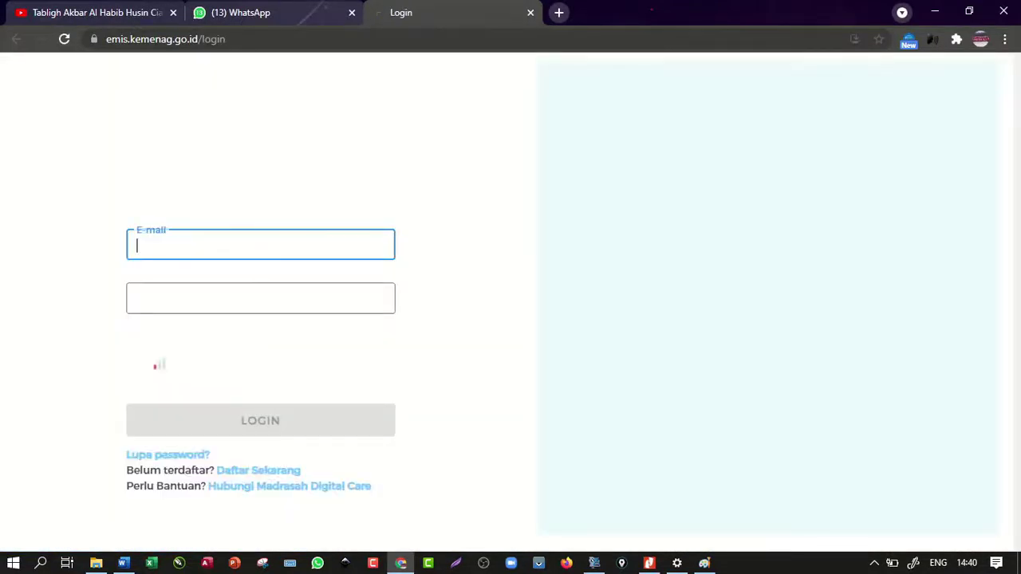
Sign in to EMIS 4.0 with the saved login suggestion and tick the reCAPTCHA box
type("k")
key("Down")
key("Return")
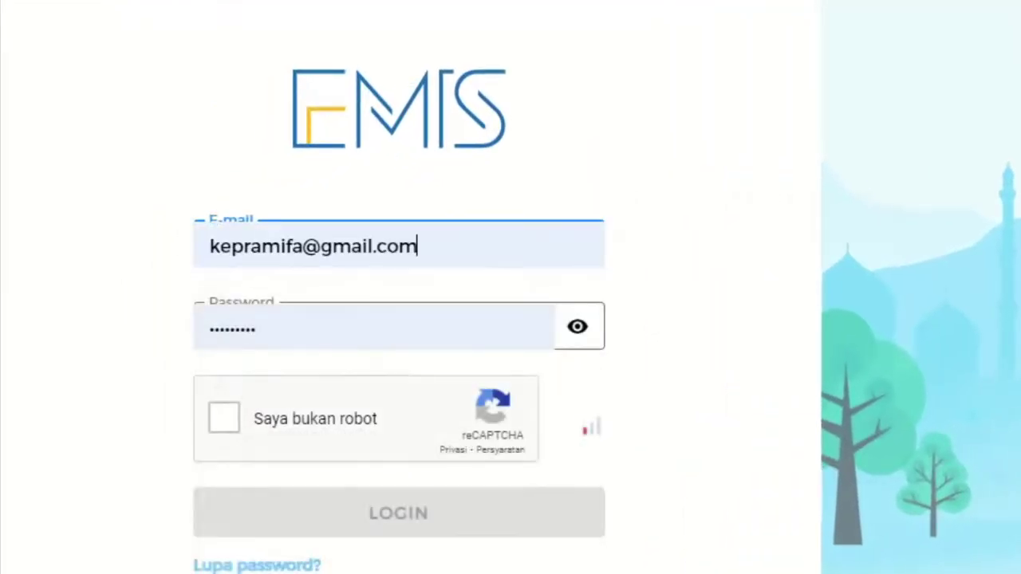
left_click(224, 418)
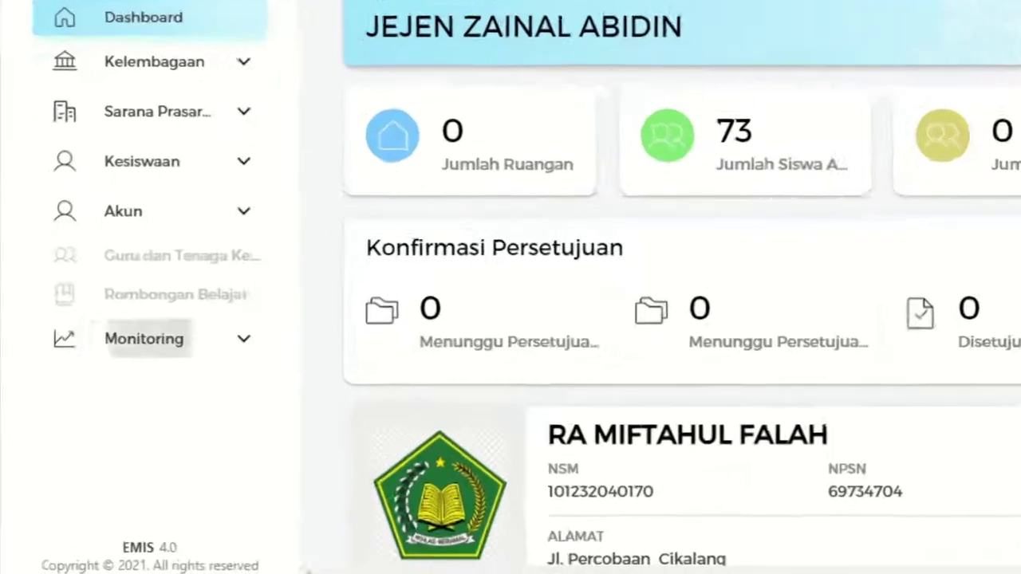
Open Monitoring > Data Bantuan PJJ and scroll through the Mei 2021 student phone number table
left_click(102, 406)
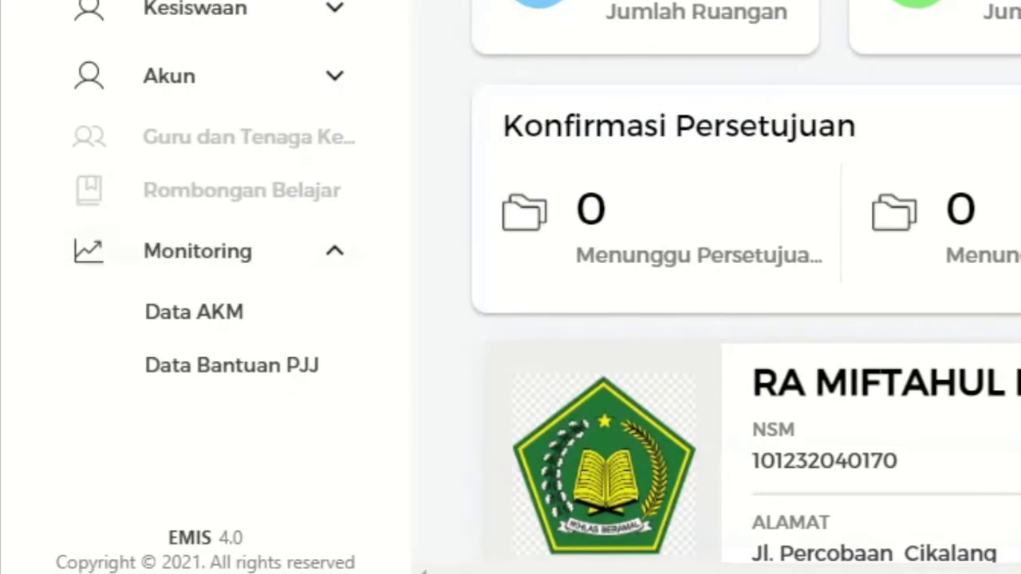
left_click(232, 364)
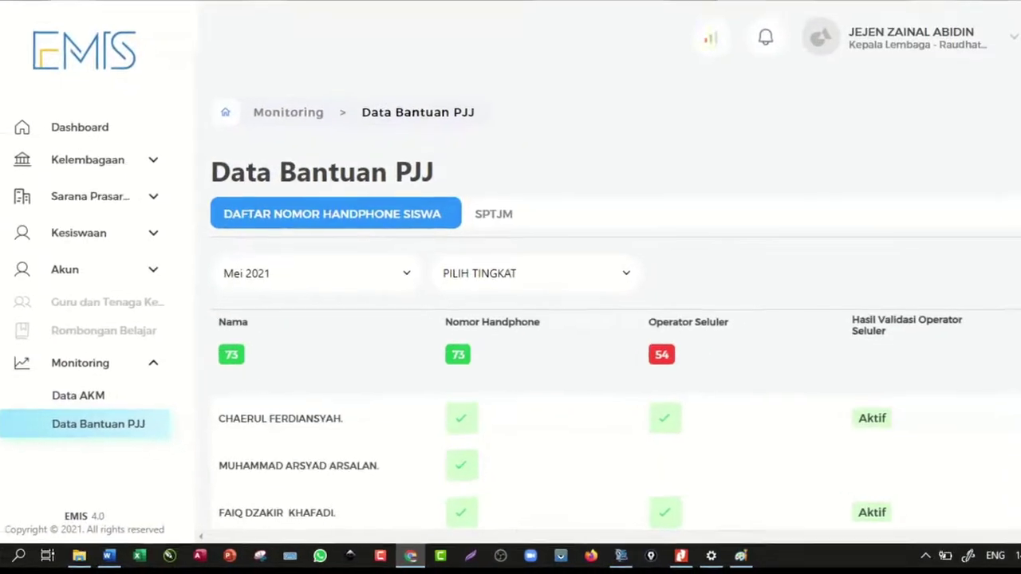
scroll(609, 265, "down", 3)
scroll(609, 265, "down", 3)
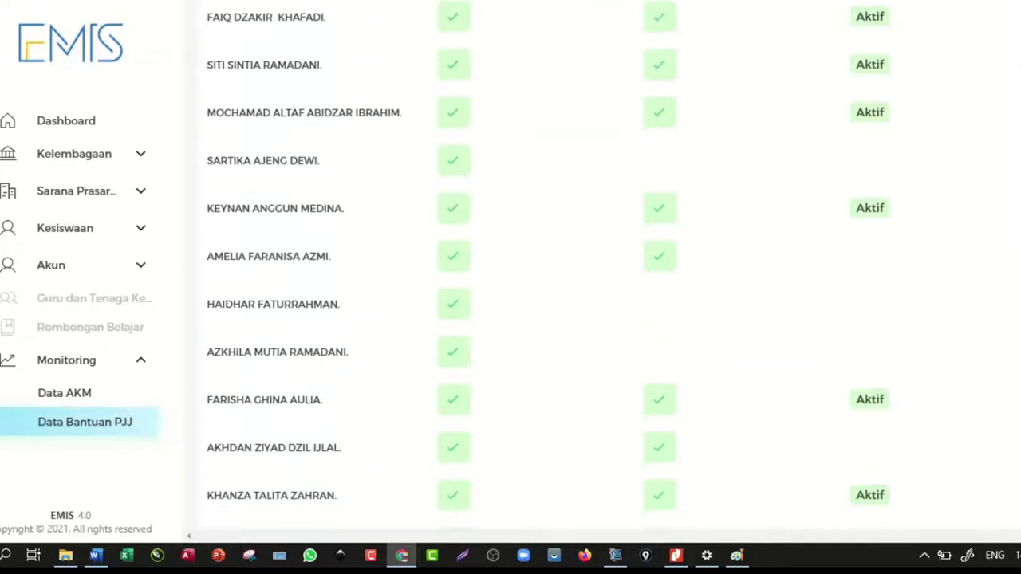
scroll(609, 265, "down", 3)
scroll(609, 265, "down", 3)
scroll(610, 265, "down", 3)
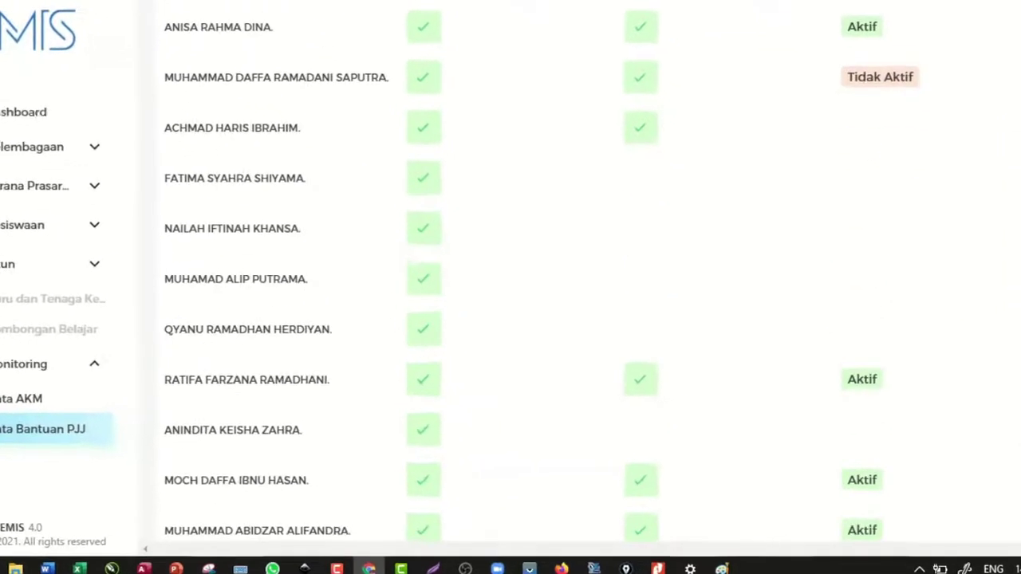
scroll(610, 265, "down", 3)
scroll(610, 265, "down", 1)
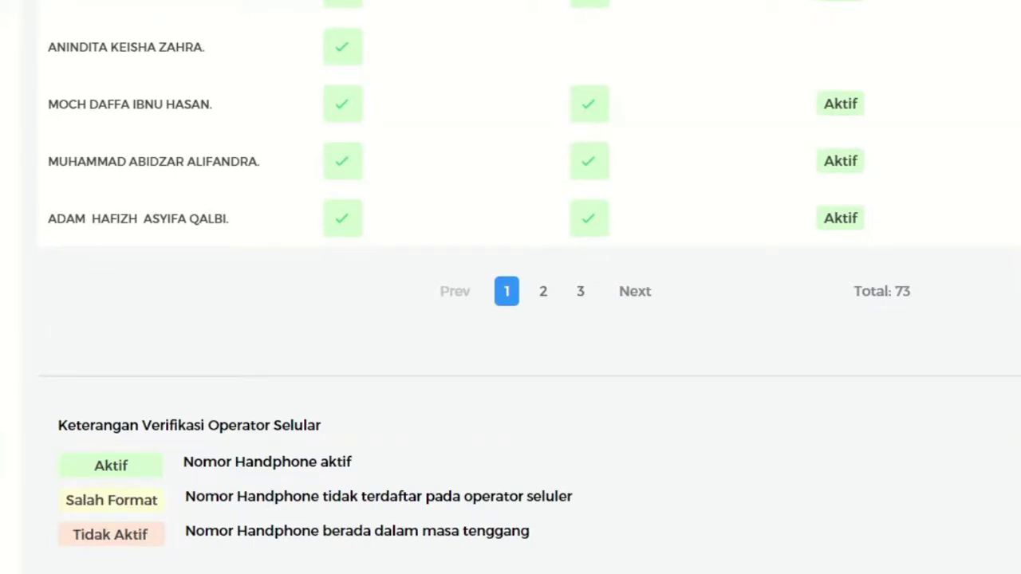
scroll(610, 265, "up", 3)
scroll(609, 265, "up", 2)
scroll(609, 265, "up", 3)
scroll(610, 265, "up", 2)
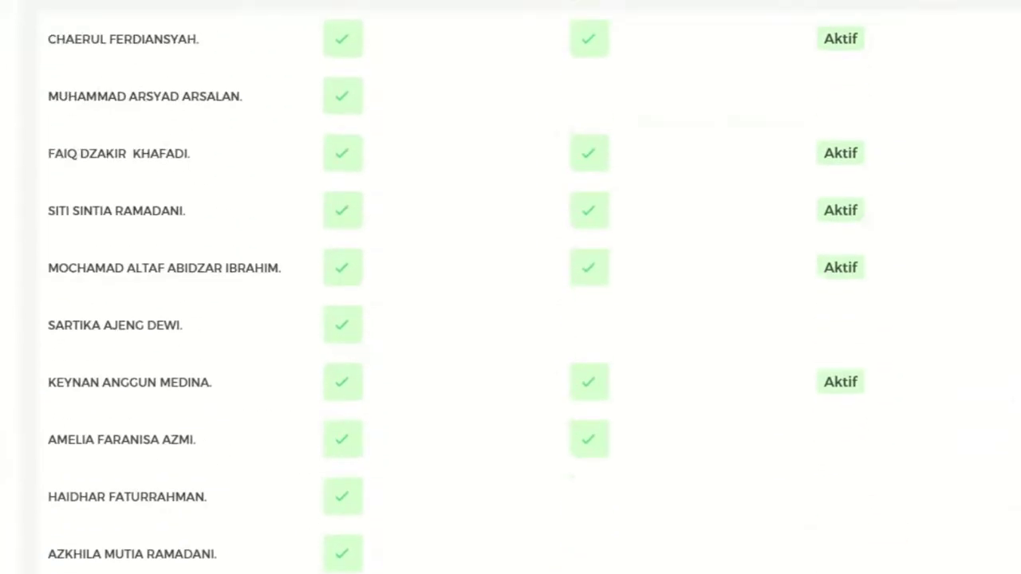
scroll(529, 301, "up", 3)
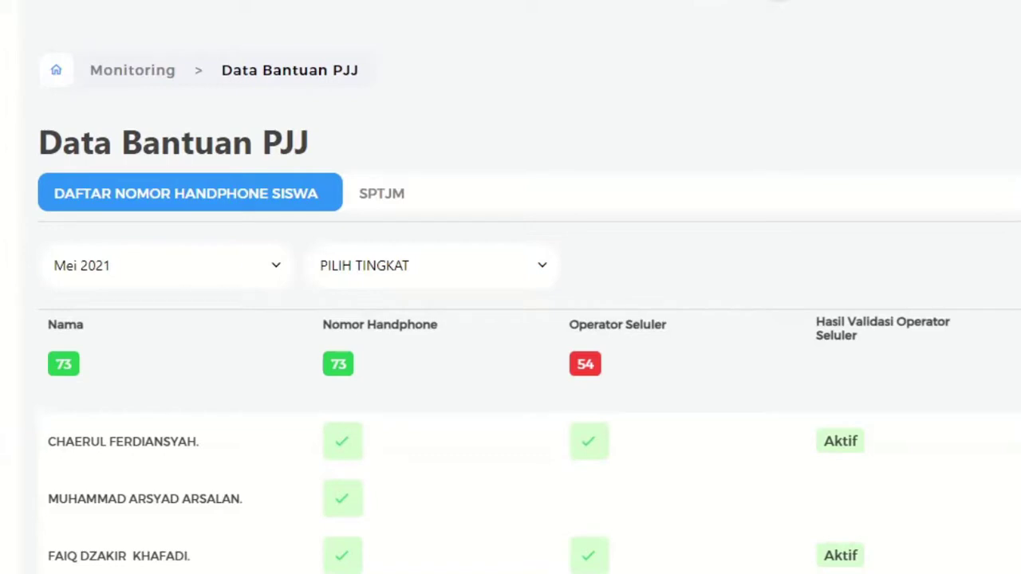
Check the grade-level and month filter lists without changing them
left_click(431, 266)
key("Escape")
left_click(168, 265)
key("Escape")
Switch to the SPTJM section and open the downloaded SPTJM draft .docx in Word
left_click(382, 193)
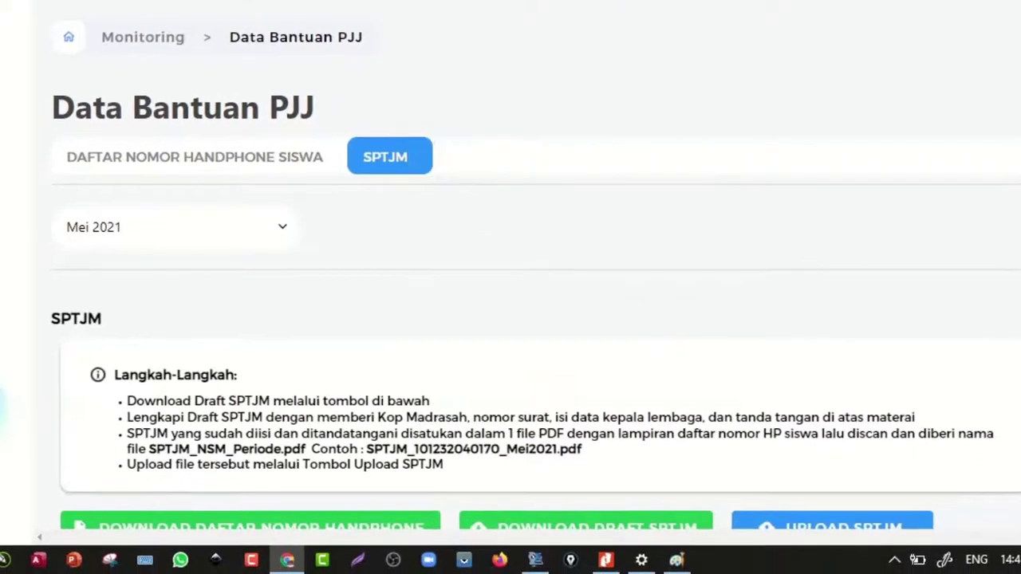
scroll(511, 319, "down", 2)
scroll(511, 319, "down", 1)
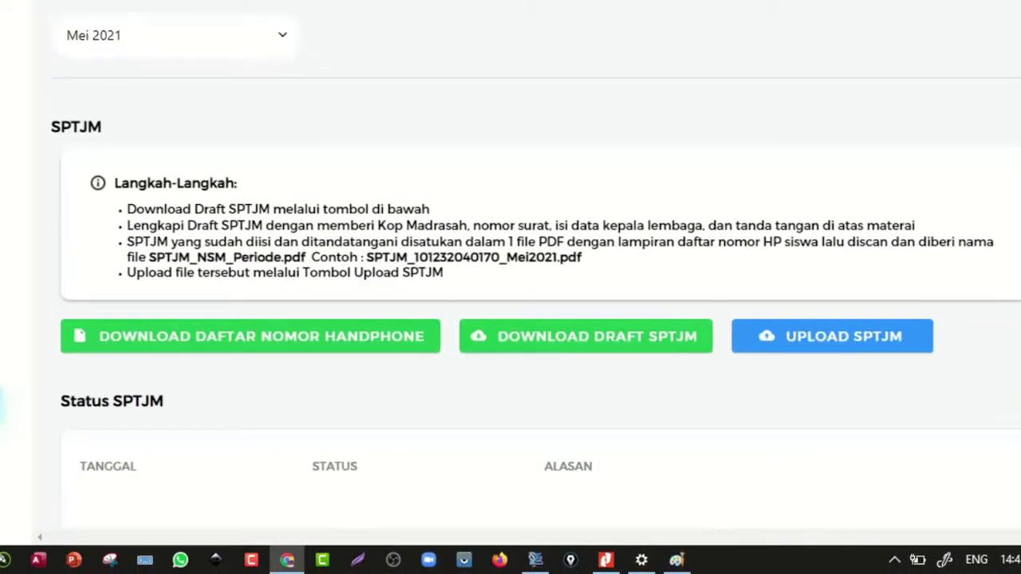
scroll(510, 319, "down", 1)
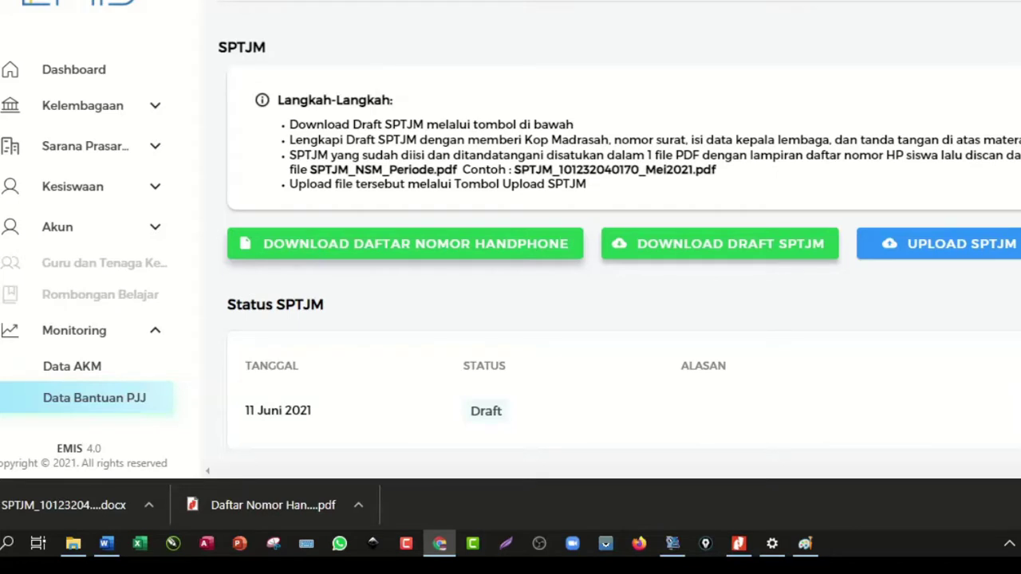
left_click(63, 505)
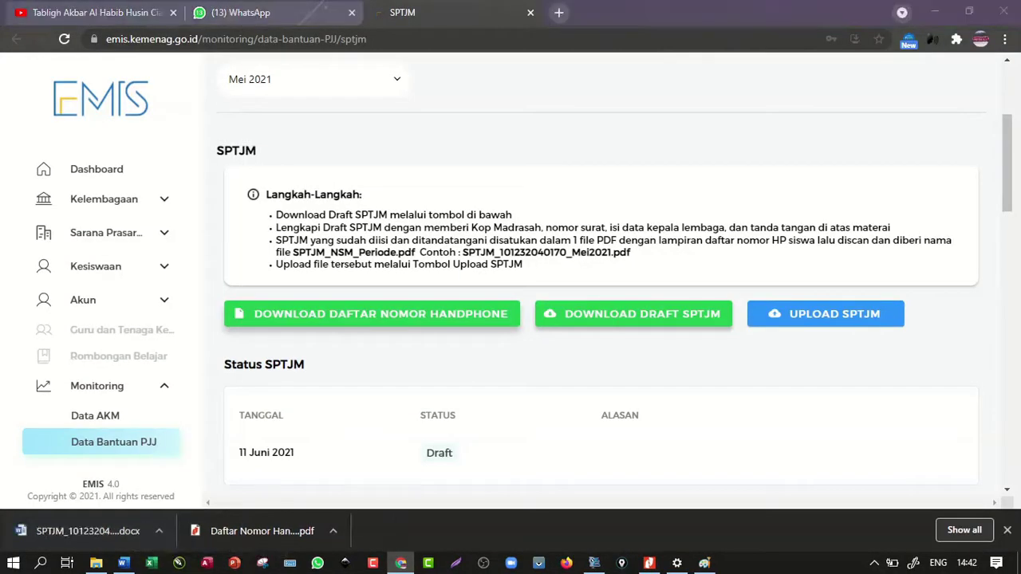
scroll(598, 319, "down", 1)
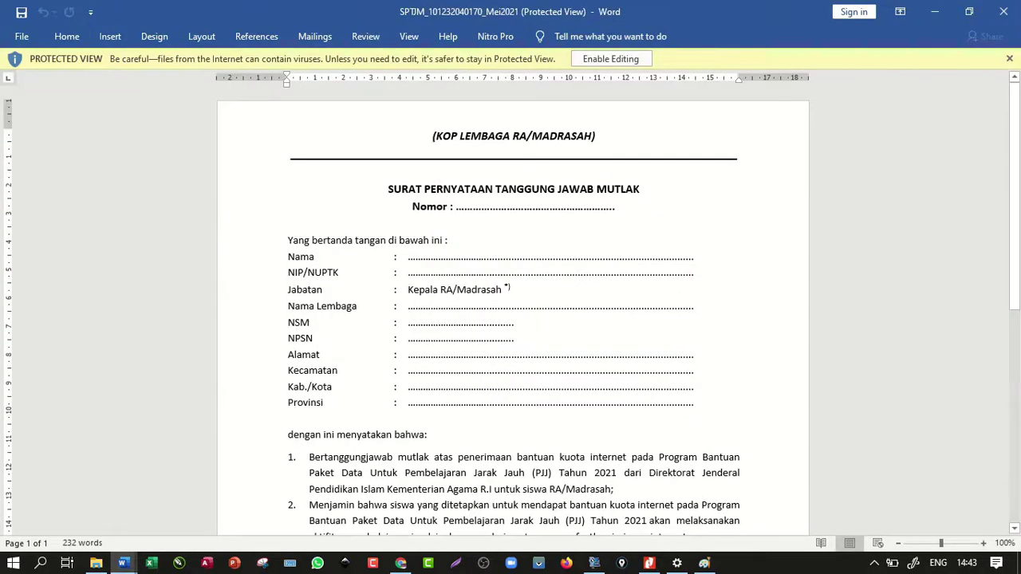
Enable editing on the SPTJM draft, skim it, and select the top letterhead placeholder line
left_click(610, 58)
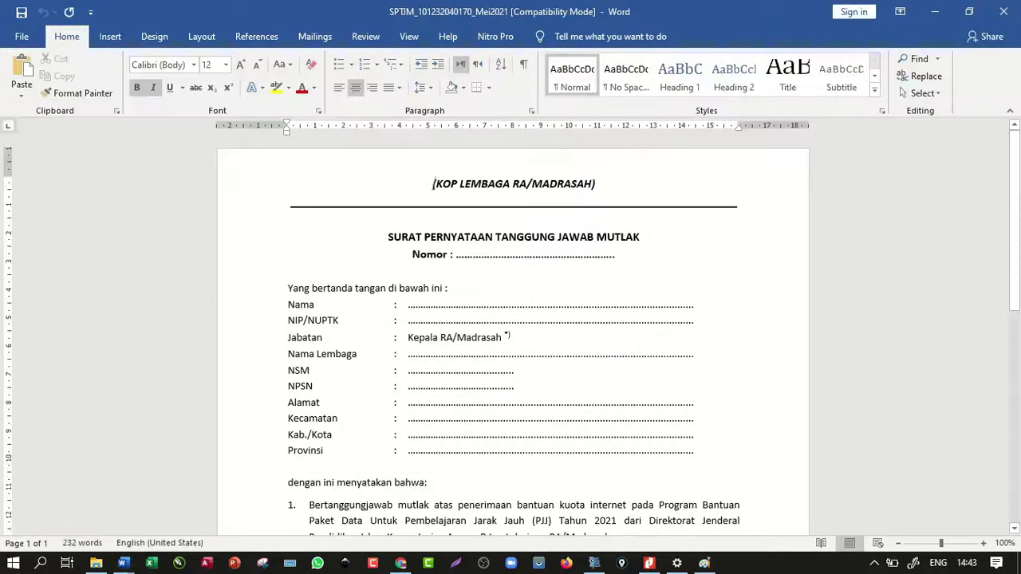
scroll(513, 335, "down", 3)
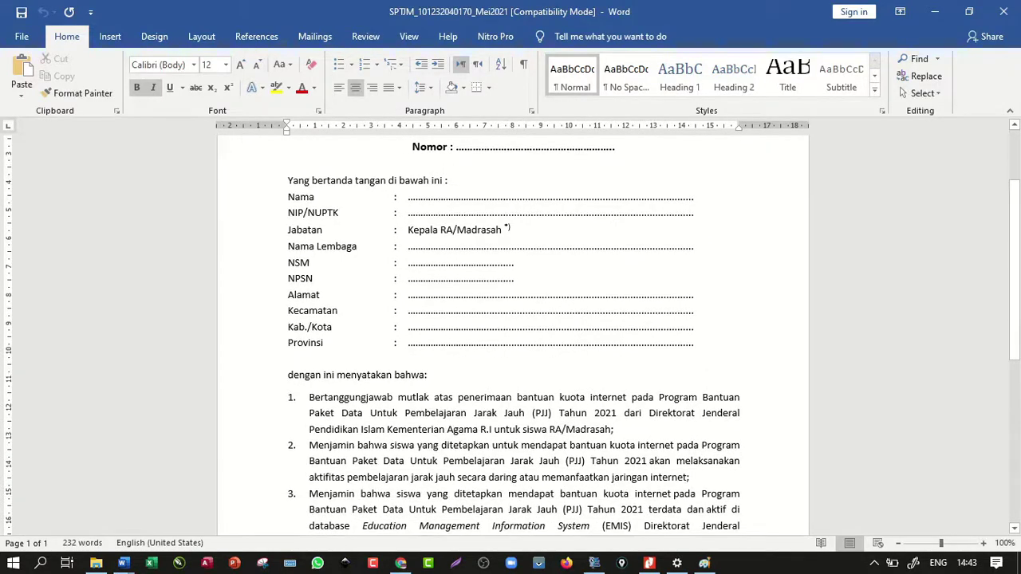
scroll(513, 335, "down", 1)
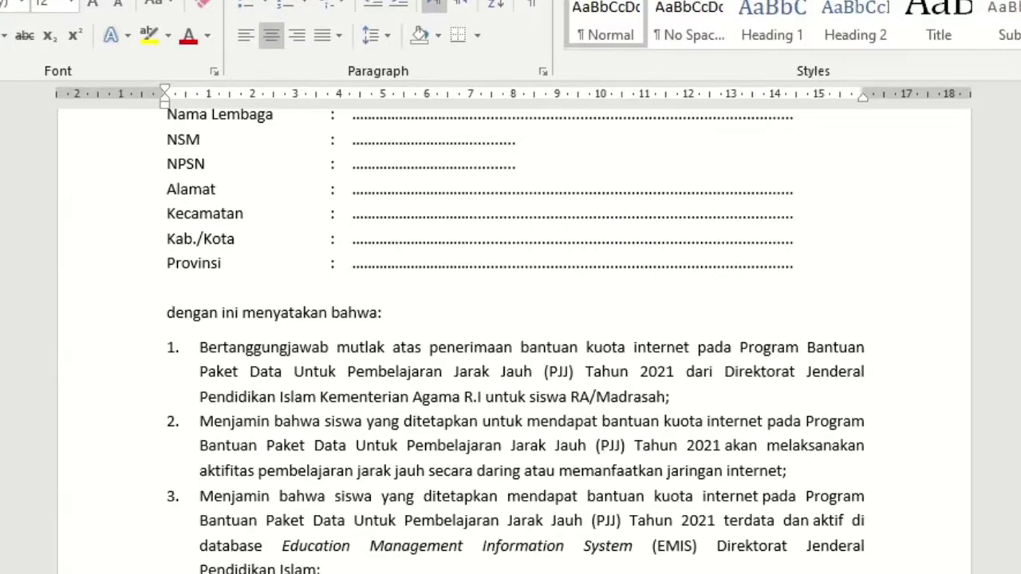
scroll(513, 335, "down", 5)
scroll(513, 335, "down", 4)
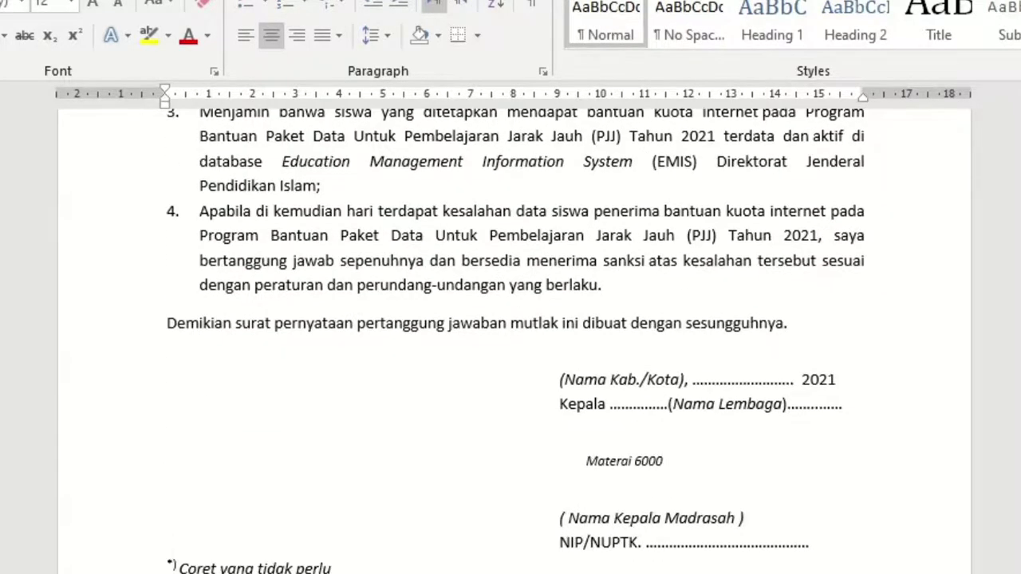
key("ctrl+Home")
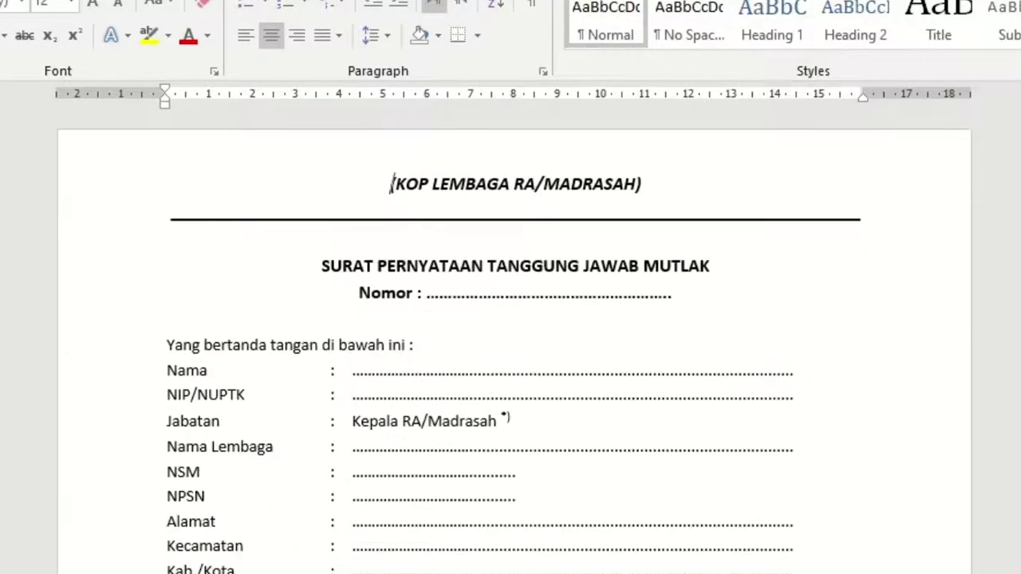
key("shift+End")
Replace the KOP LEMBAGA placeholder line with the school's pasted letterhead
left_click(590, 266)
triple_click(515, 183)
key("Delete")
key("ctrl+v")
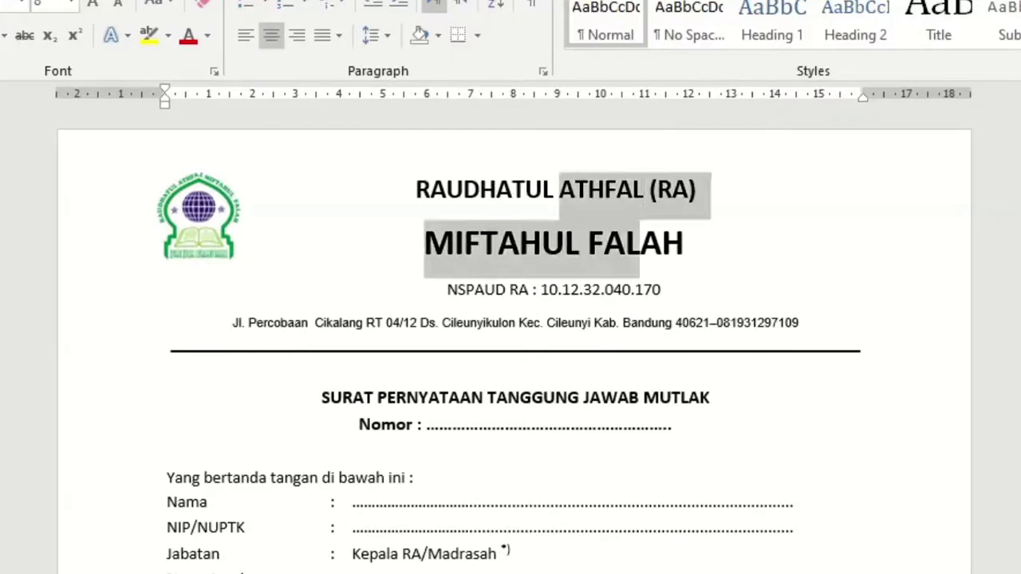
Give the letterhead lines 0 spacing after and single line spacing
key("shift+Down")
key("shift+Down")
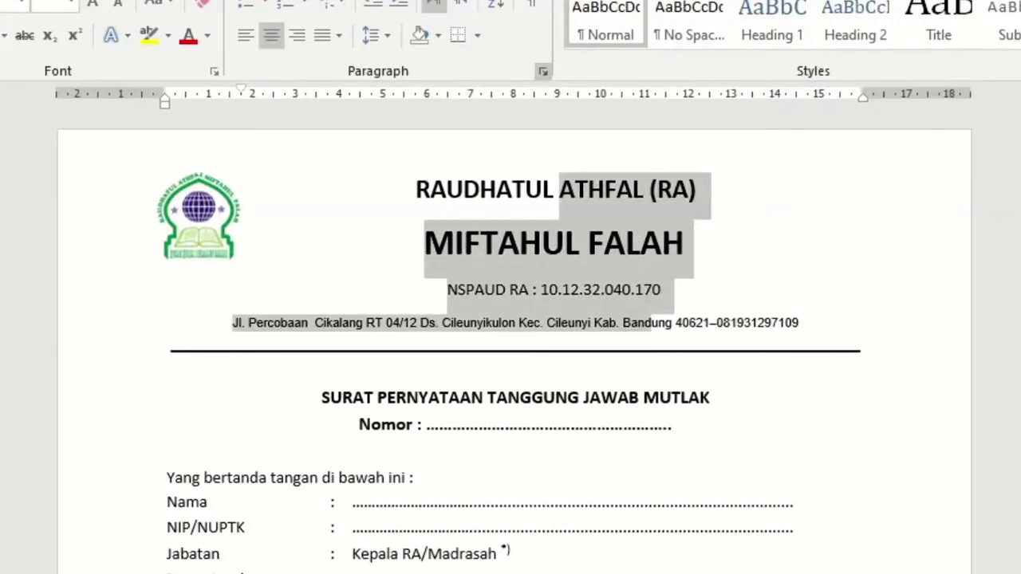
left_click(543, 71)
left_click(403, 373)
type("0")
left_click(650, 373)
left_click(542, 390)
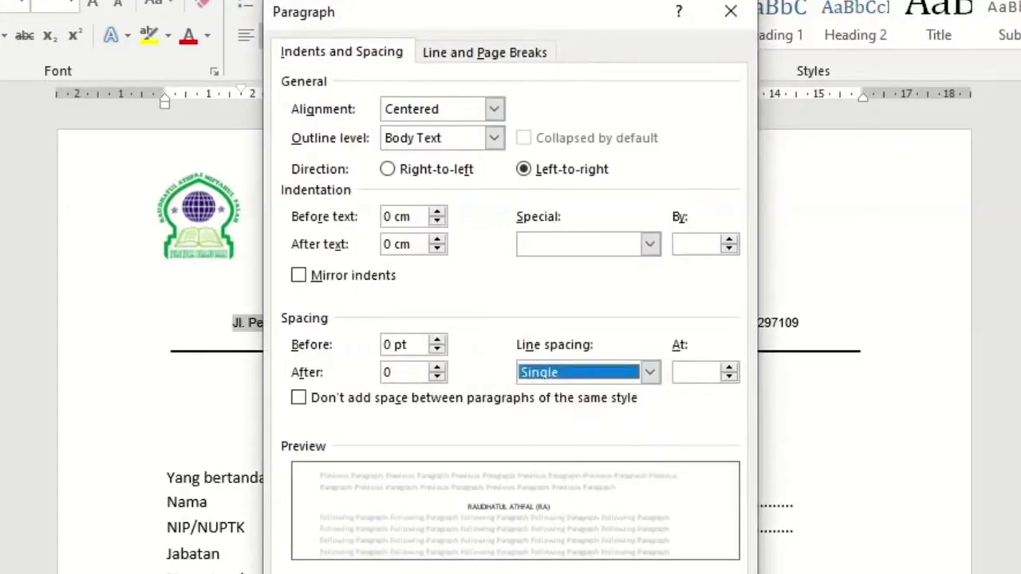
key("Return")
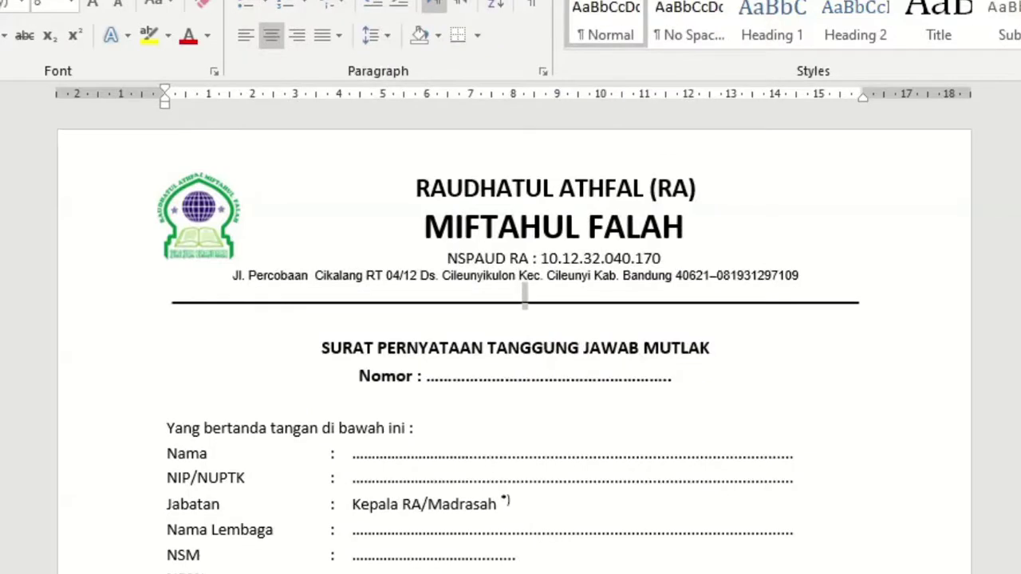
left_click(710, 275)
left_click_drag(798, 275, 716, 276)
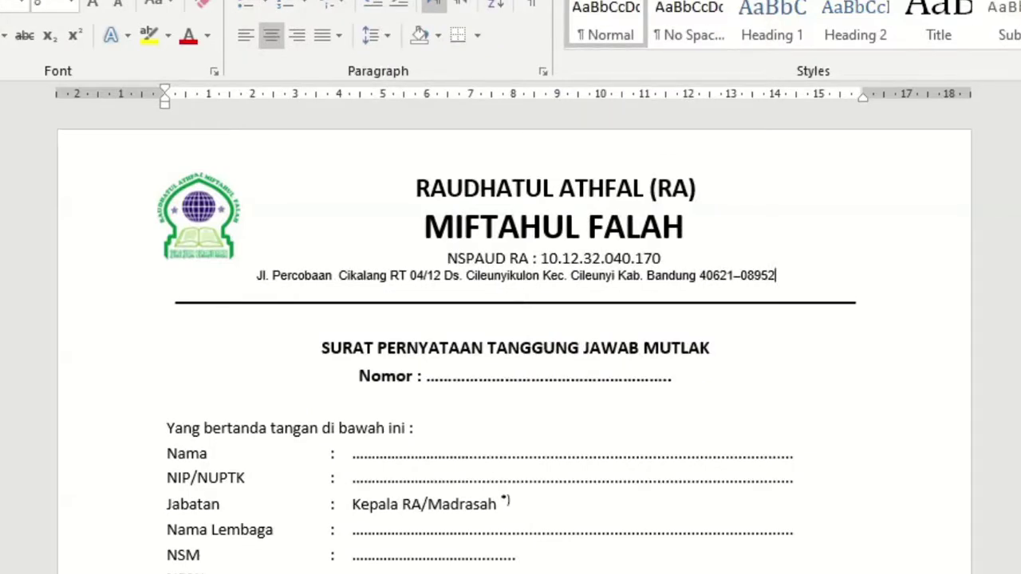
left_click(662, 258)
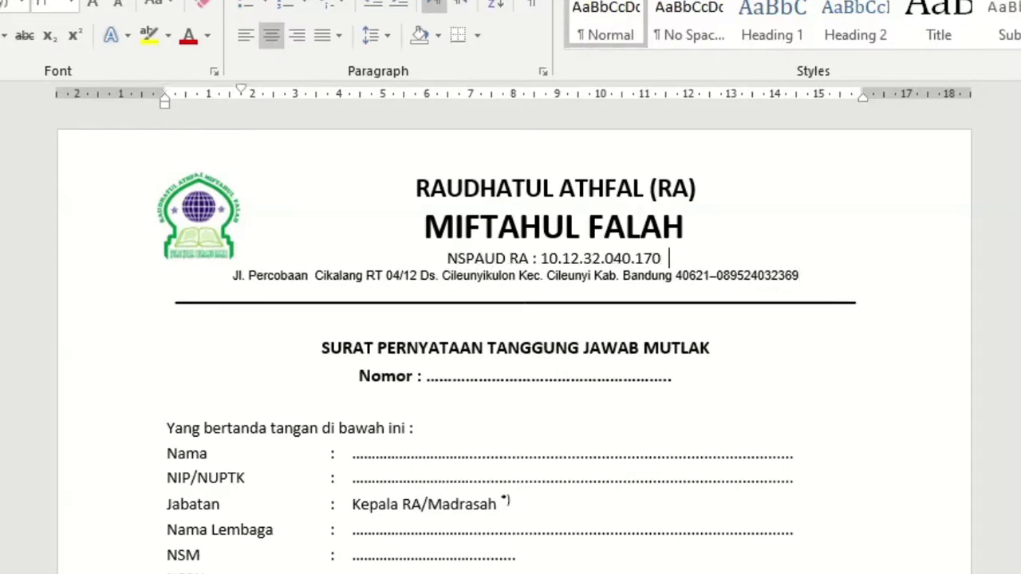
type("NPSN : 69")
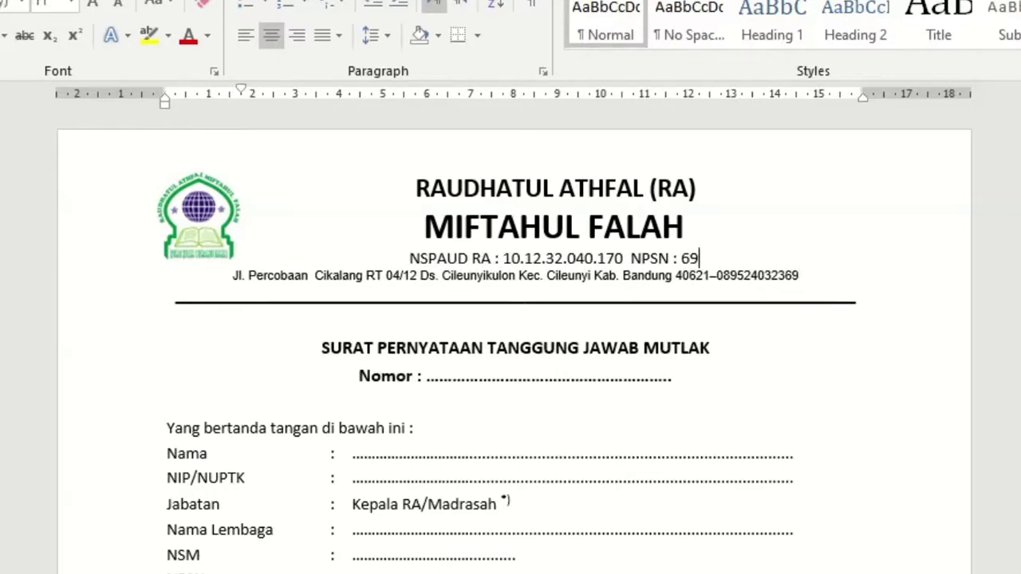
type("7347")
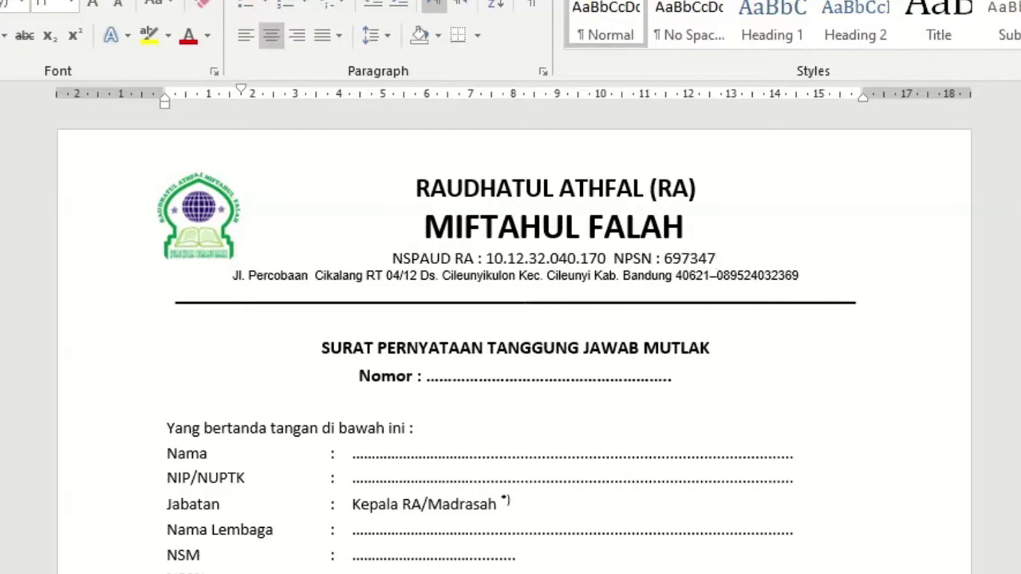
type("04")
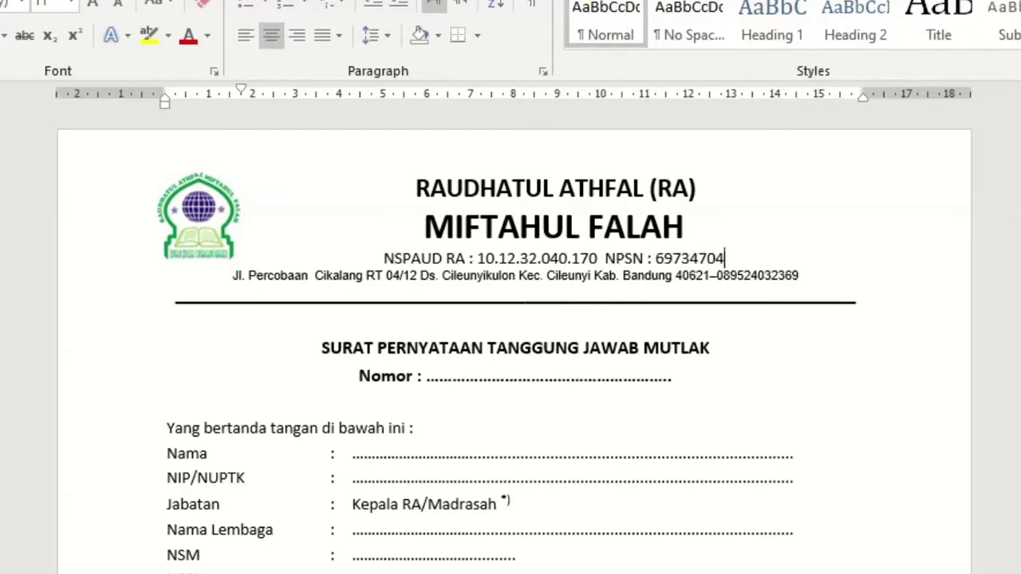
scroll(510, 343, "down", 3)
Enter the signer's name in the Nama field and clear the NIP/NUPTK placeholder dots
double_click(479, 344)
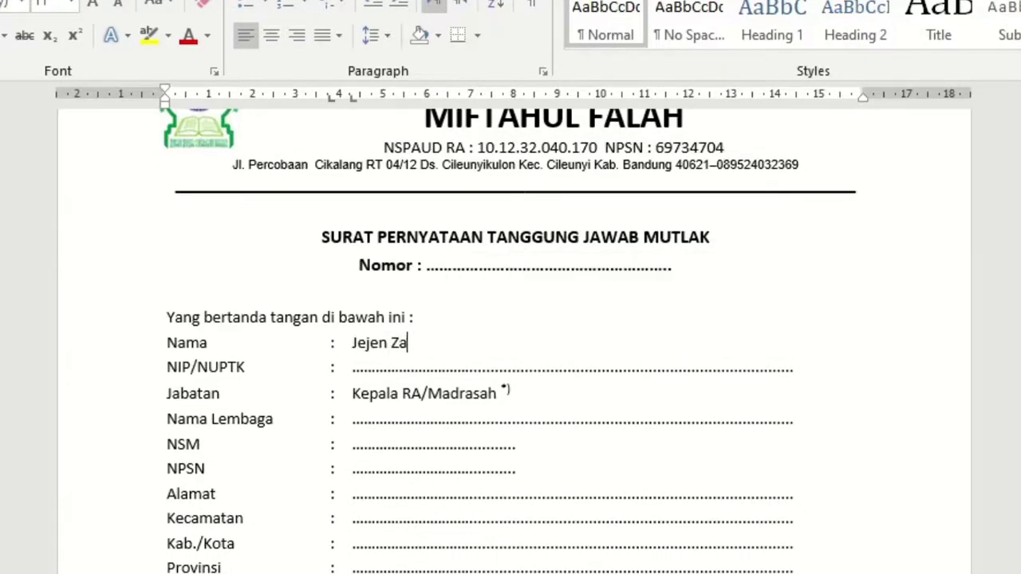
double_click(404, 368)
key("Delete")
Strike through the word Madrasah
scroll(510, 343, "down", 1)
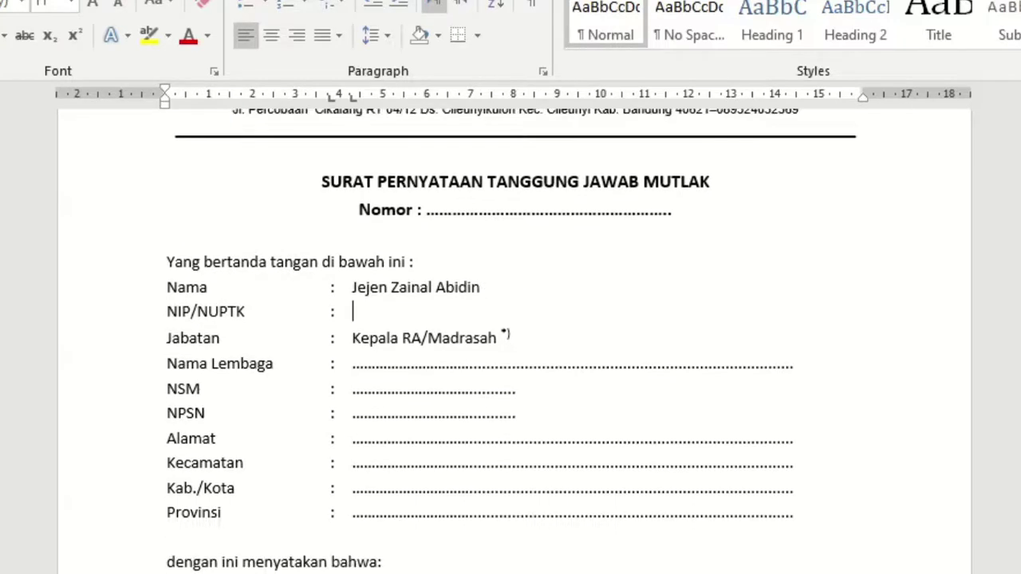
left_click(452, 337)
key("ctrl+d")
key("alt+k")
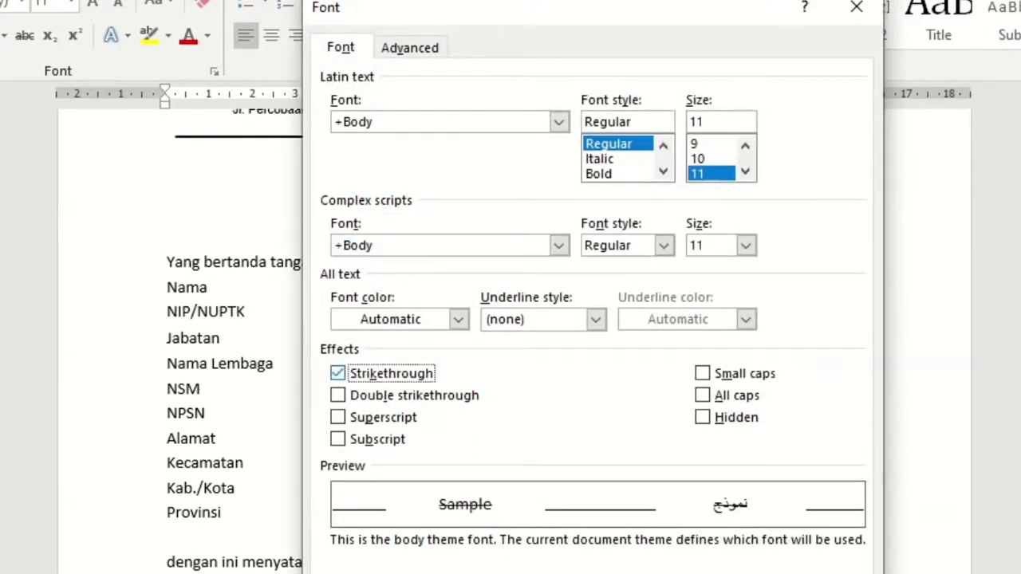
key("Return")
Fill Nama Lembaga with RA MIFTAHUL FALAH and paste the NSPAUD number into NSM
double_click(366, 365)
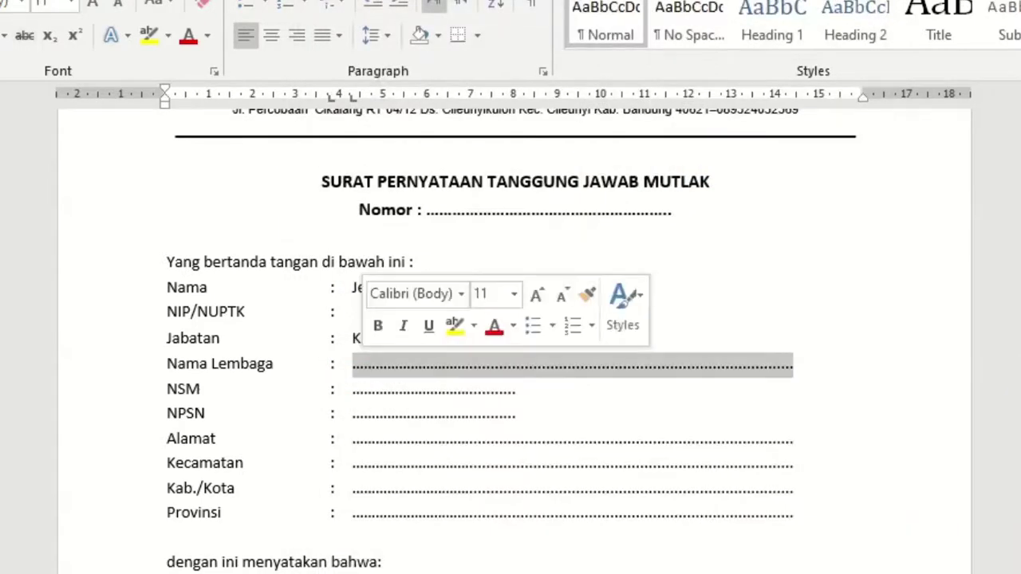
type("RA MIFTAHUL FALAH")
left_click(353, 389)
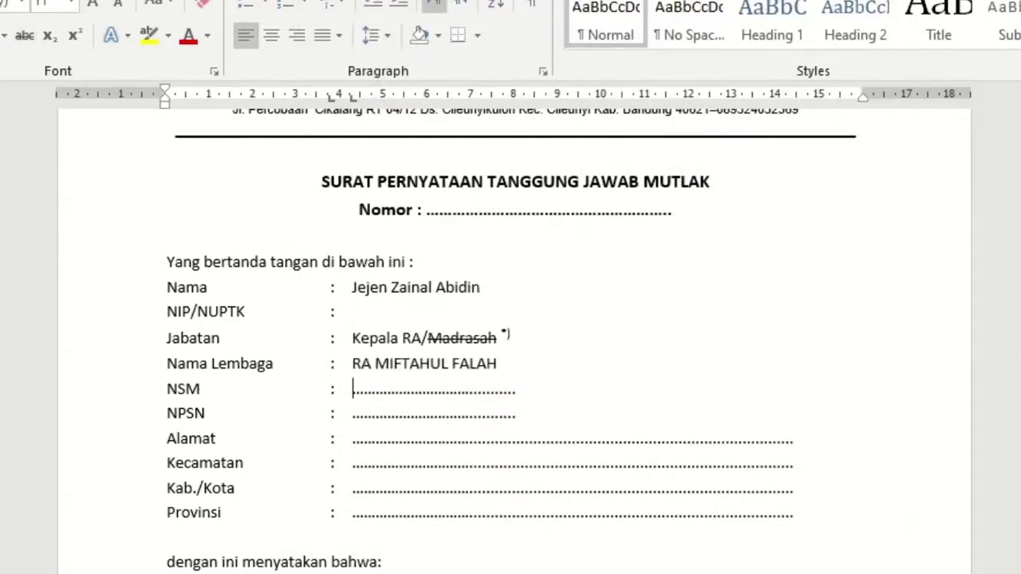
scroll(511, 319, "up", 2)
left_click_drag(477, 147, 598, 147)
key("ctrl+c")
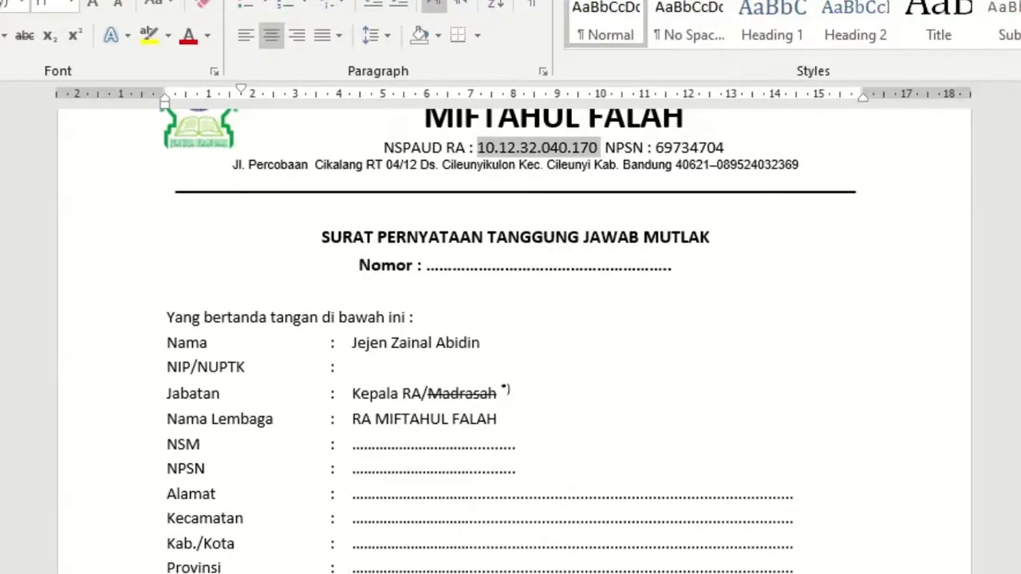
double_click(431, 445)
key("ctrl+v")
Copy the letterhead's NPSN and street address into the NPSN and Alamat fields
double_click(677, 147)
key("ctrl+c")
double_click(431, 470)
key("ctrl+v")
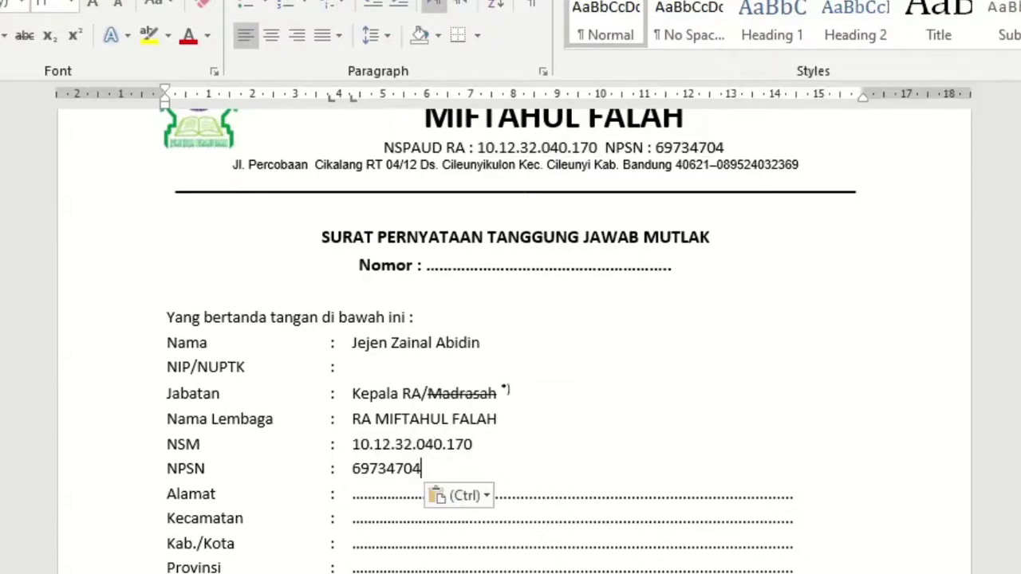
double_click(638, 496)
left_click_drag(233, 164, 524, 187)
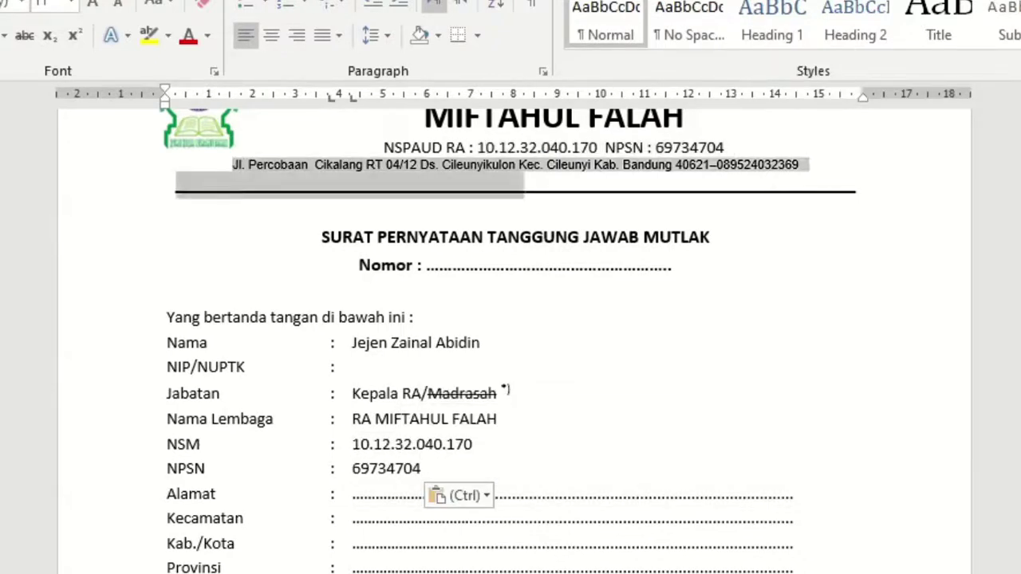
left_click_drag(232, 164, 524, 164)
key("ctrl+c")
double_click(559, 497)
key("ctrl+v")
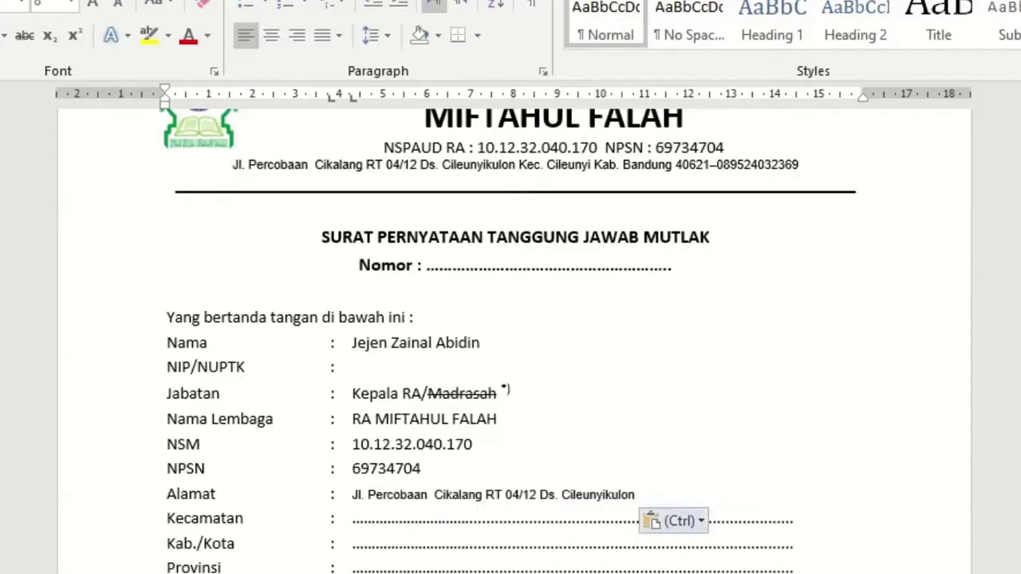
key("ctrl")
Enter Cileunyi as Kecamatan and Kab. Bandung as Kab./Kota
double_click(558, 520)
type("Cileunyi")
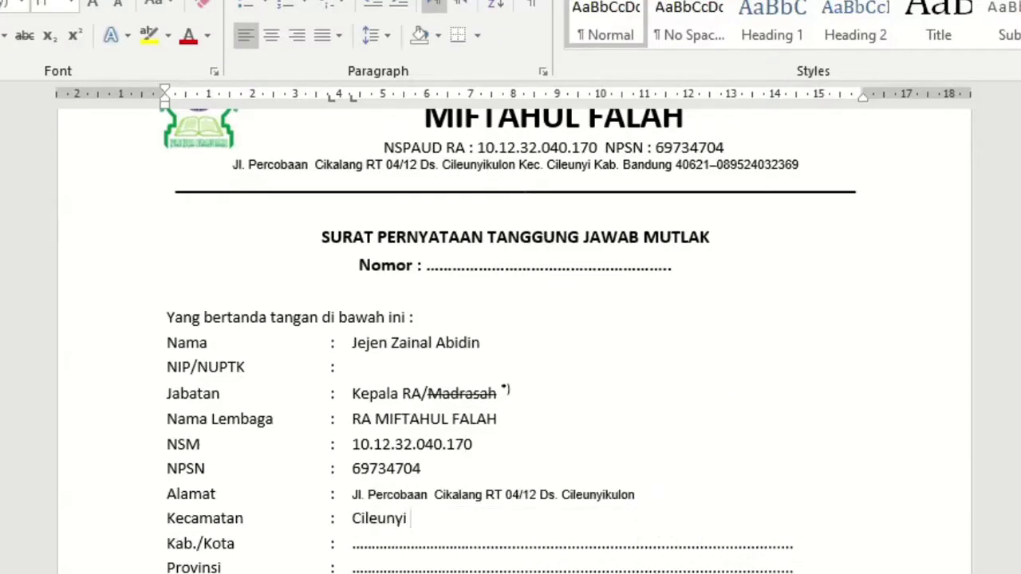
double_click(558, 545)
type("Kab. Bandung")
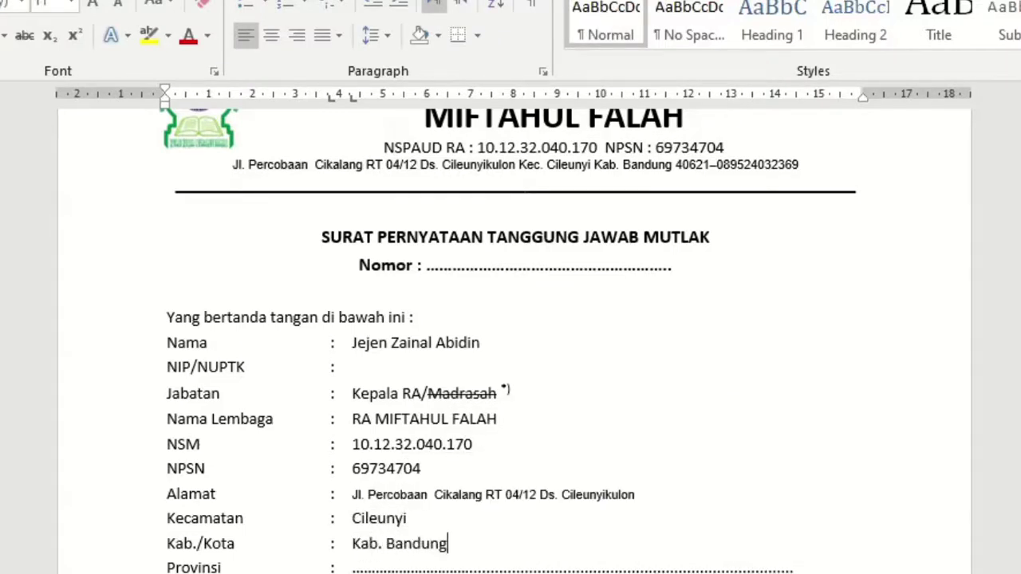
double_click(558, 568)
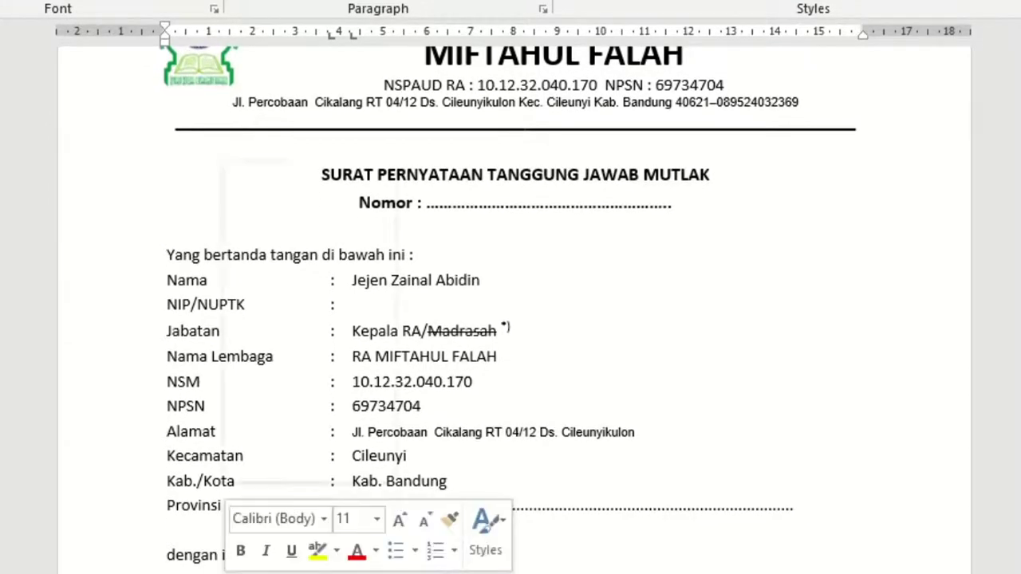
Strike through Kota in the Kab./Kota label and enter Jawa Barat as Provinsi
double_click(219, 481)
key("ctrl+d")
left_click(337, 312)
left_click(734, 551)
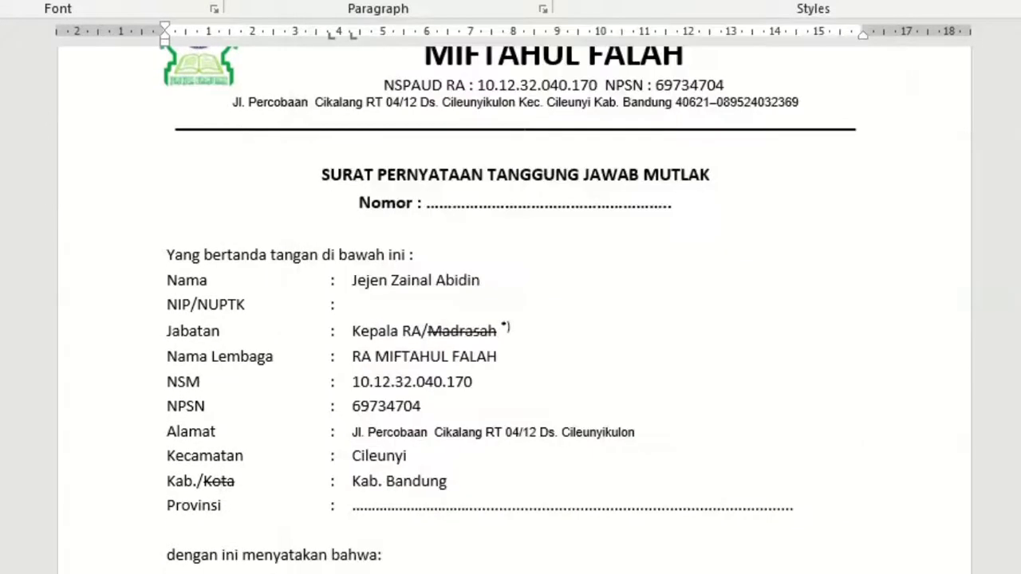
double_click(573, 506)
type("Jawa Barat")
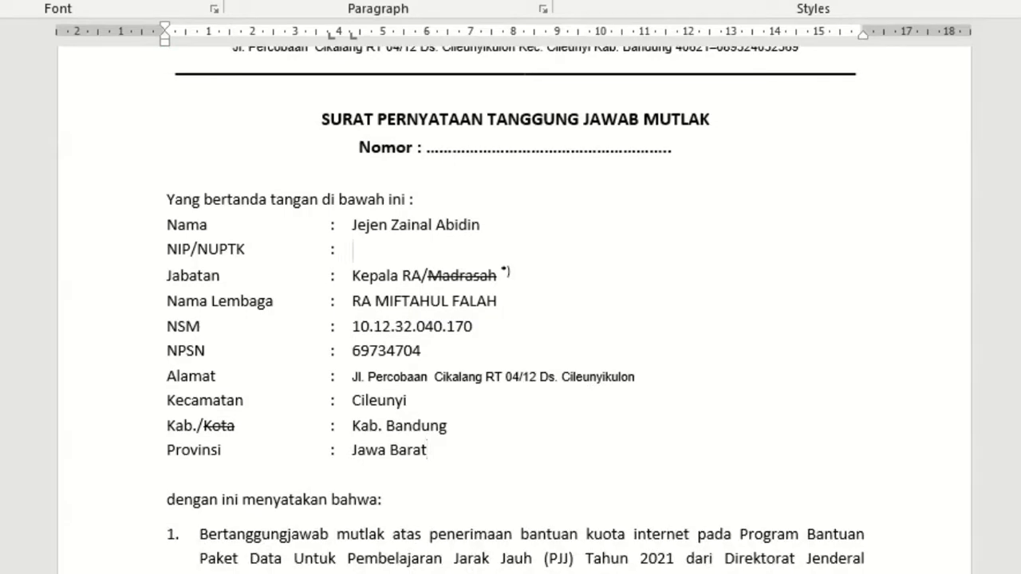
left_click(353, 250)
Fill the signature block with Kab. Bandung, 11 Juni, and Kepala RA Miftahul Falah
scroll(352, 250, "down", 3)
scroll(352, 250, "down", 3)
left_click_drag(564, 452, 684, 453)
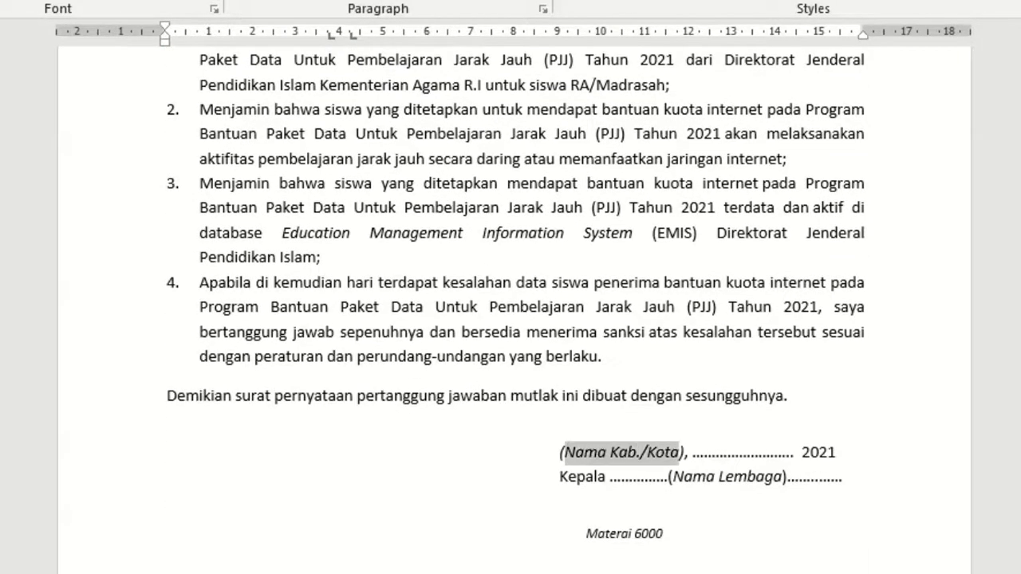
type("Kab. Bandung")
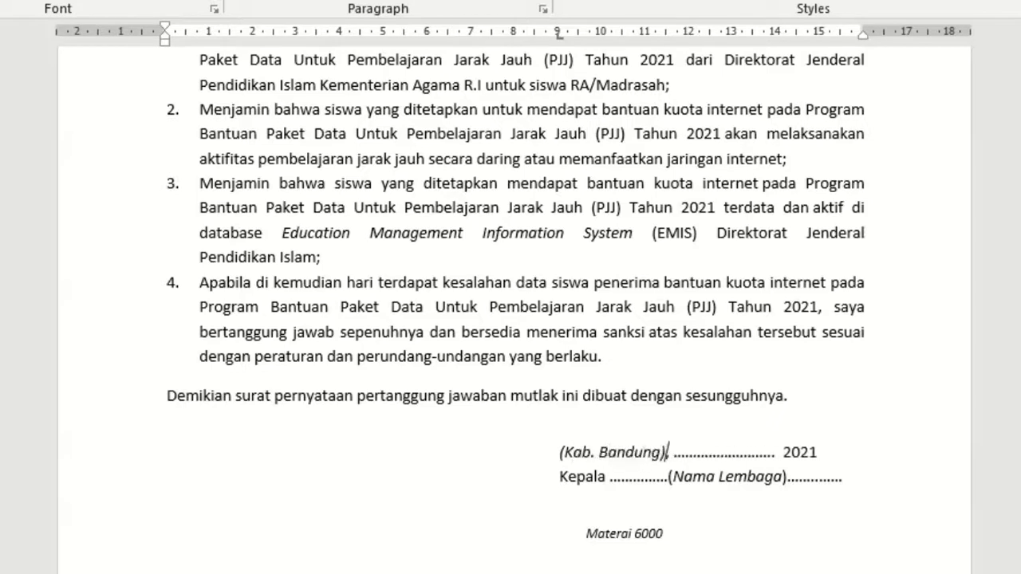
double_click(676, 452)
type("11 Ju")
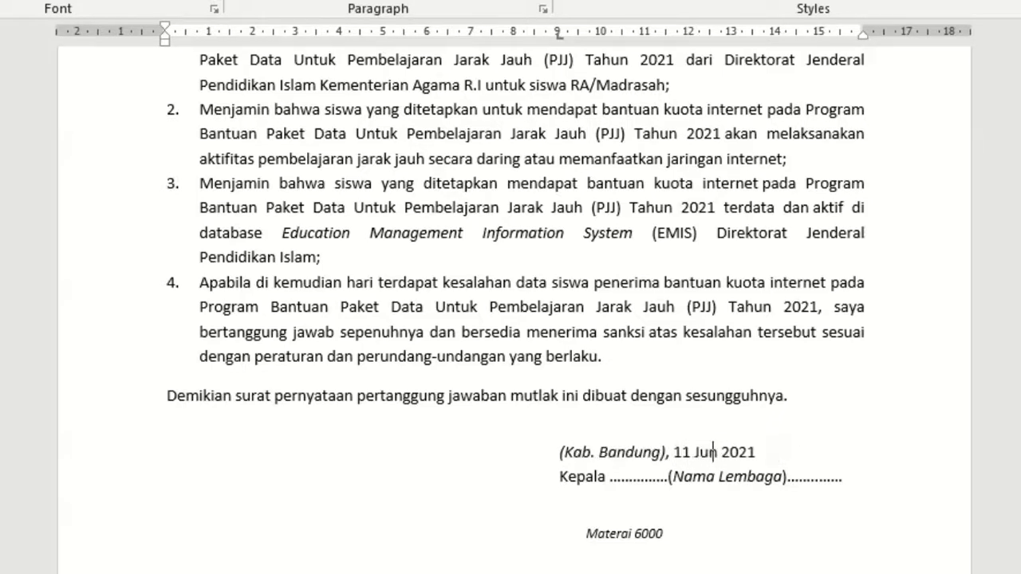
type("ni")
left_click(681, 477)
key("BackSpace")
key("BackSpace")
key("BackSpace")
key("Delete")
key("Delete")
key("Delete")
type("RA Mif")
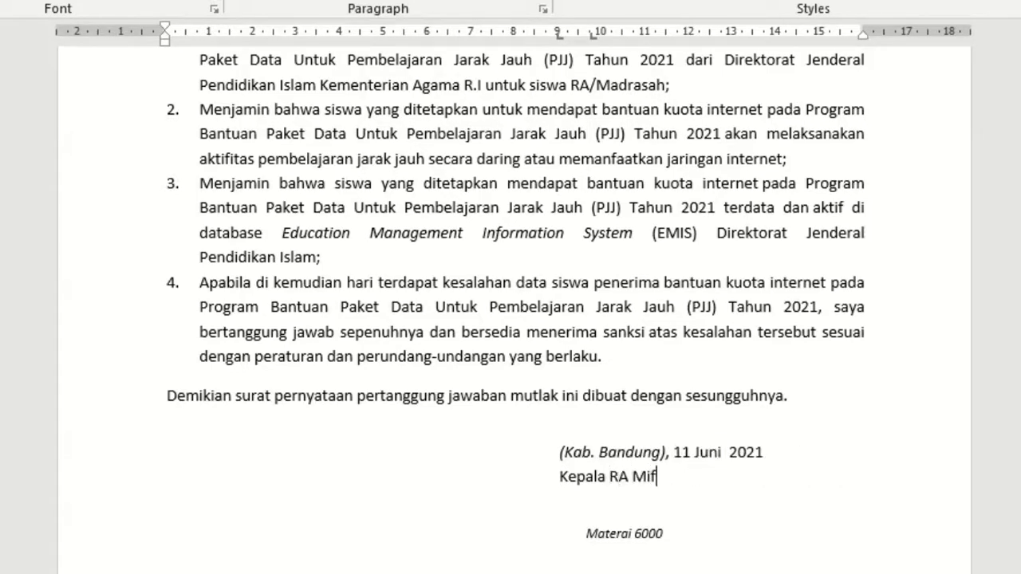
type("tahul Falah")
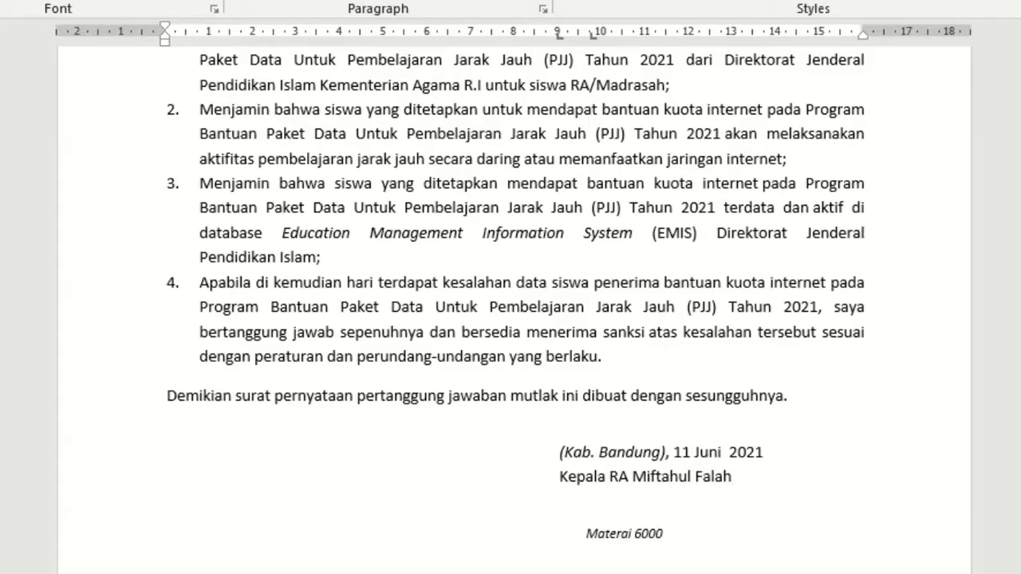
scroll(516, 323, "up", 5)
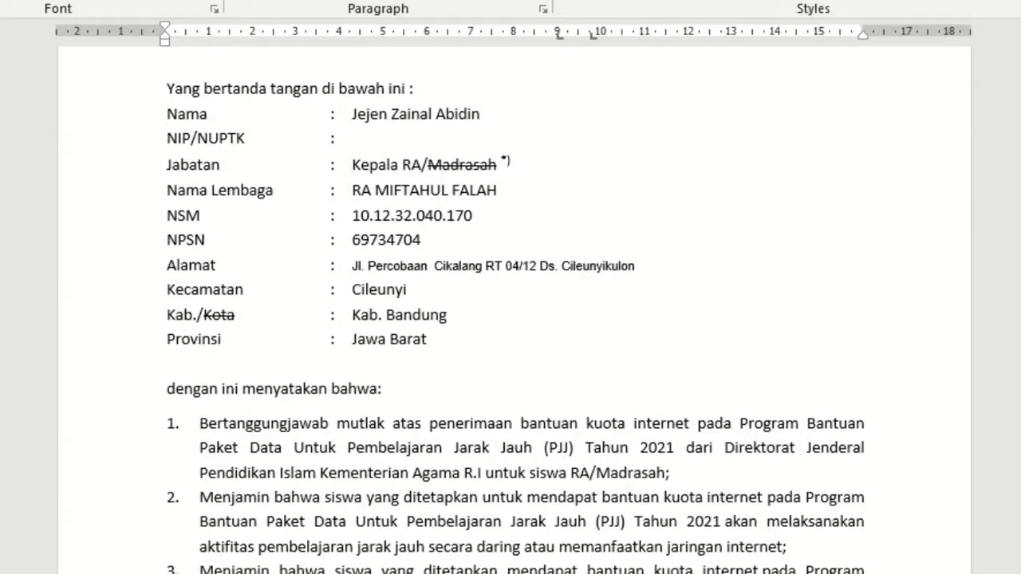
left_click(353, 138)
Set the letter number to 01/B/SPTJM/RA-MIFA/VI/2021
scroll(511, 319, "up", 2)
scroll(510, 319, "up", 1)
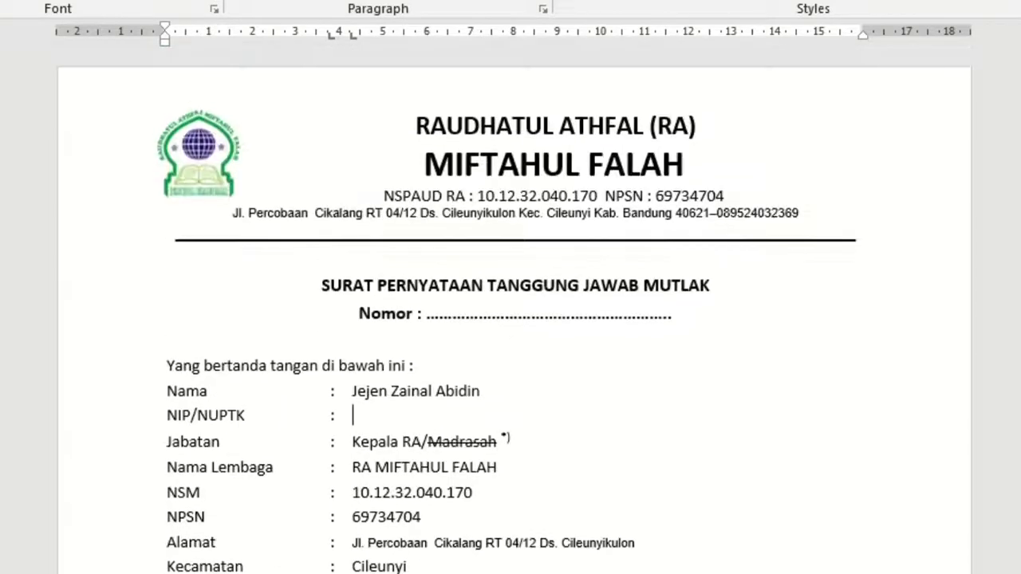
double_click(571, 313)
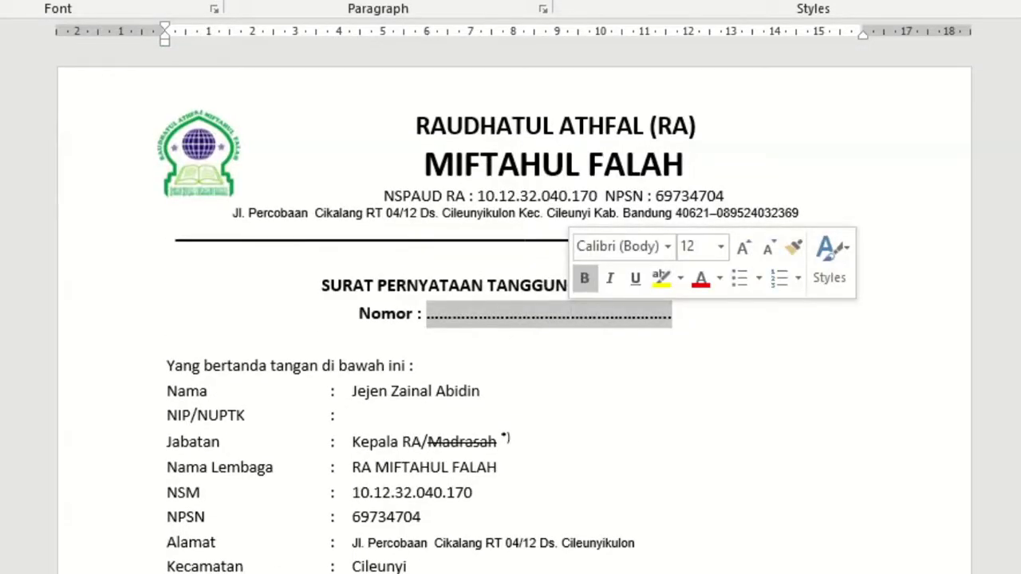
type("01/B/")
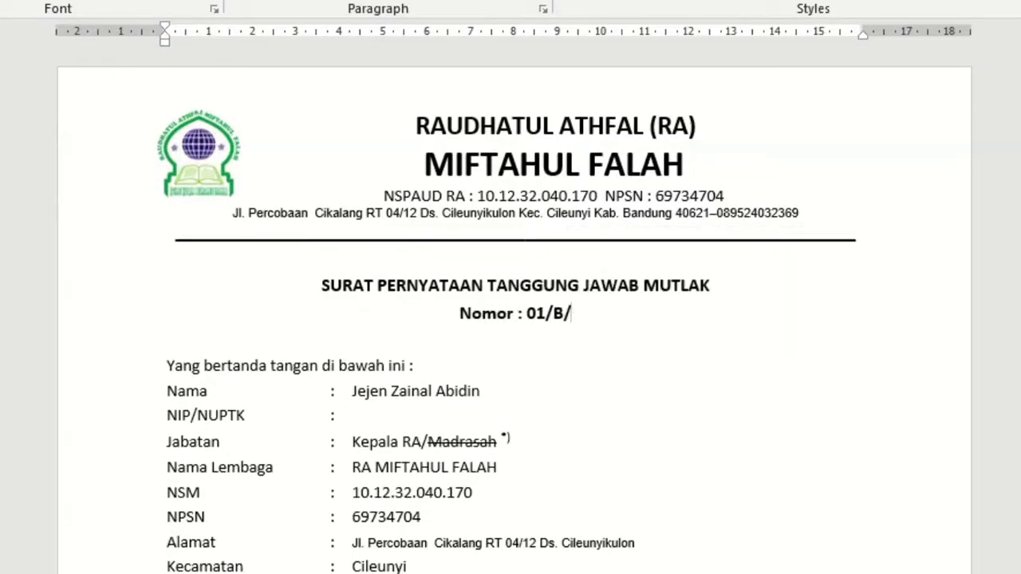
type("SP")
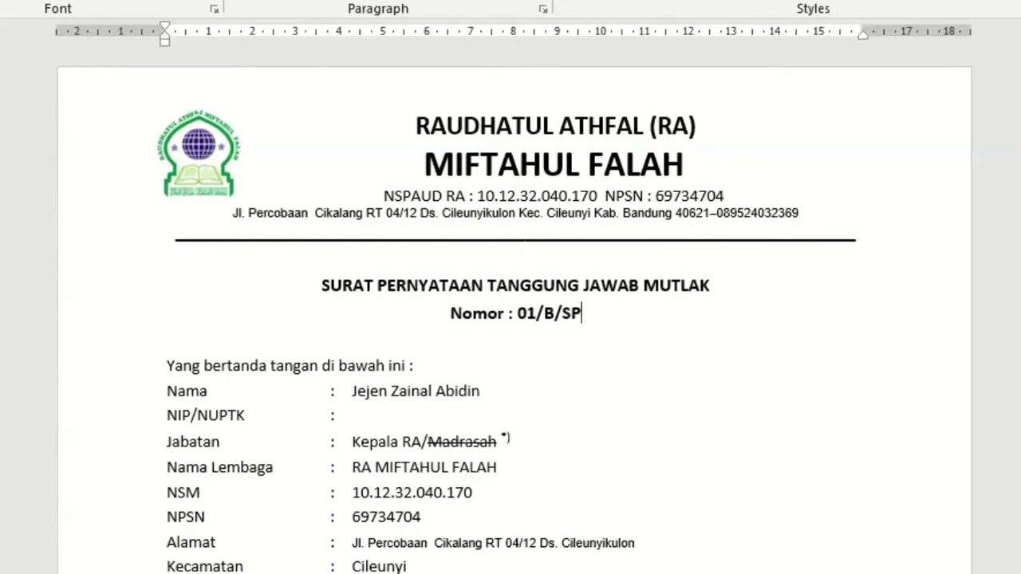
type("TJM")
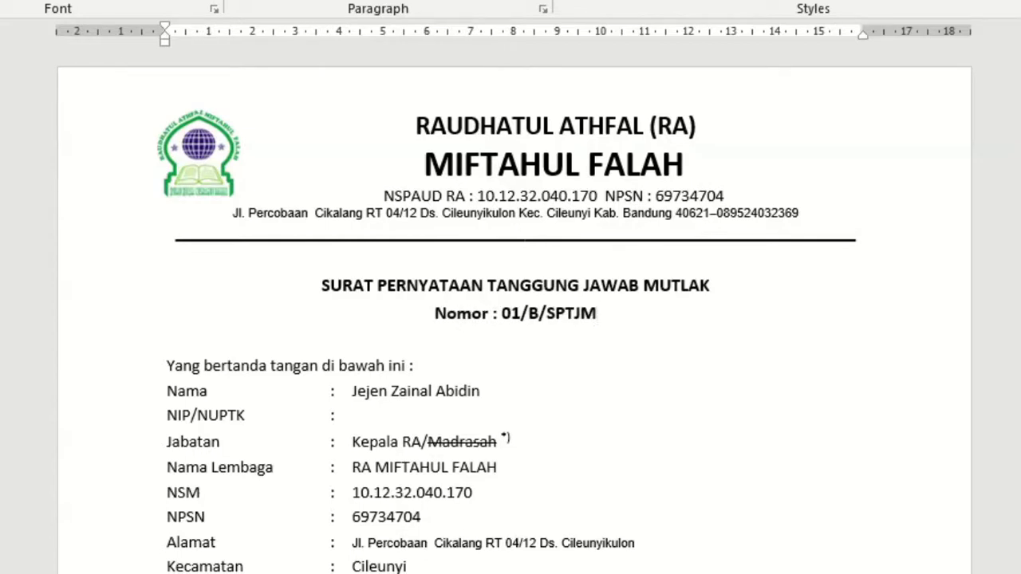
type("/")
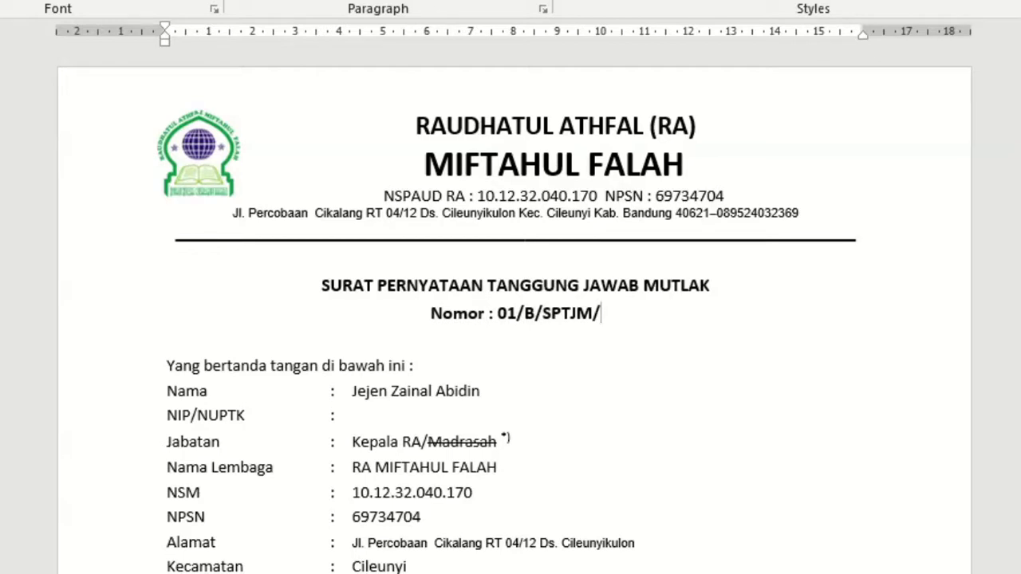
type("RA-MIFA")
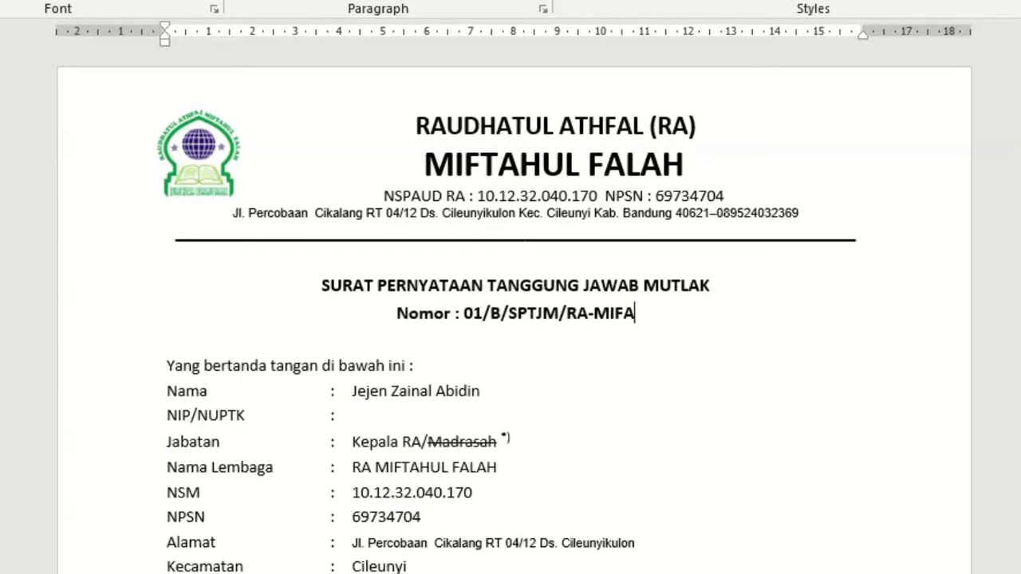
type("/VI/2021")
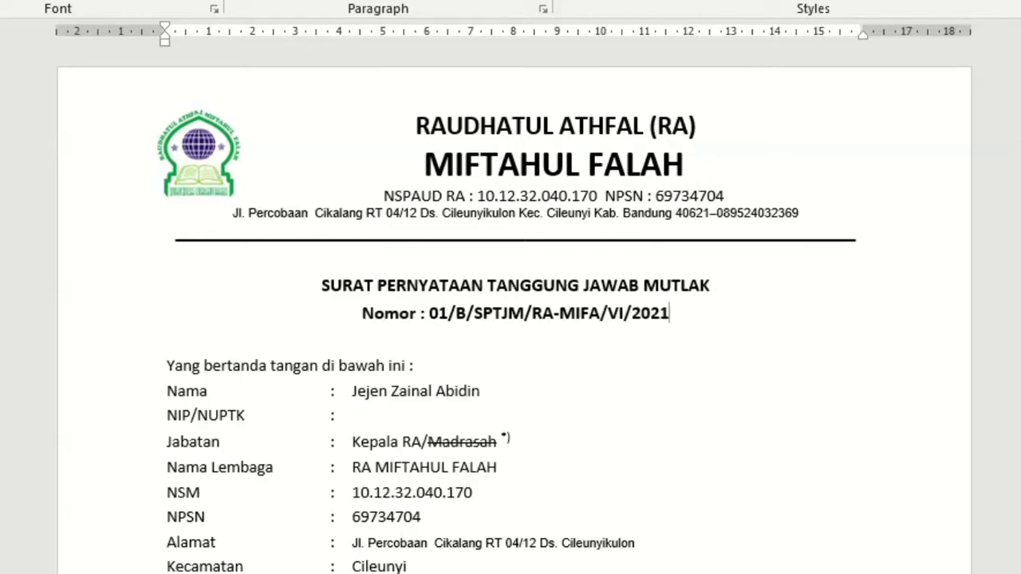
Paste the head's NIP/NUPTK number into its field
scroll(510, 319, "down", 2)
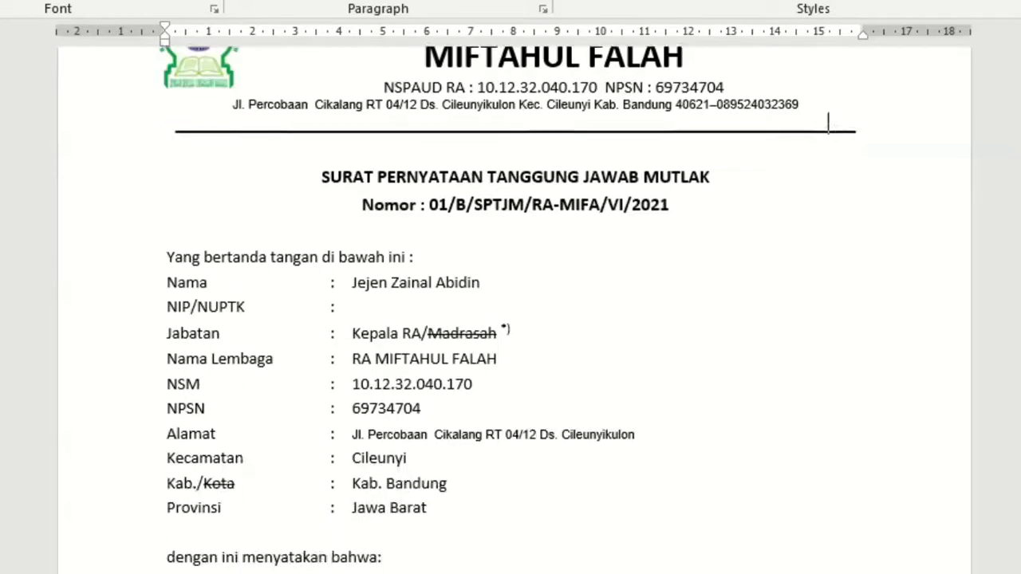
scroll(511, 320, "down", 1)
left_click(408, 231)
key("ctrl+v")
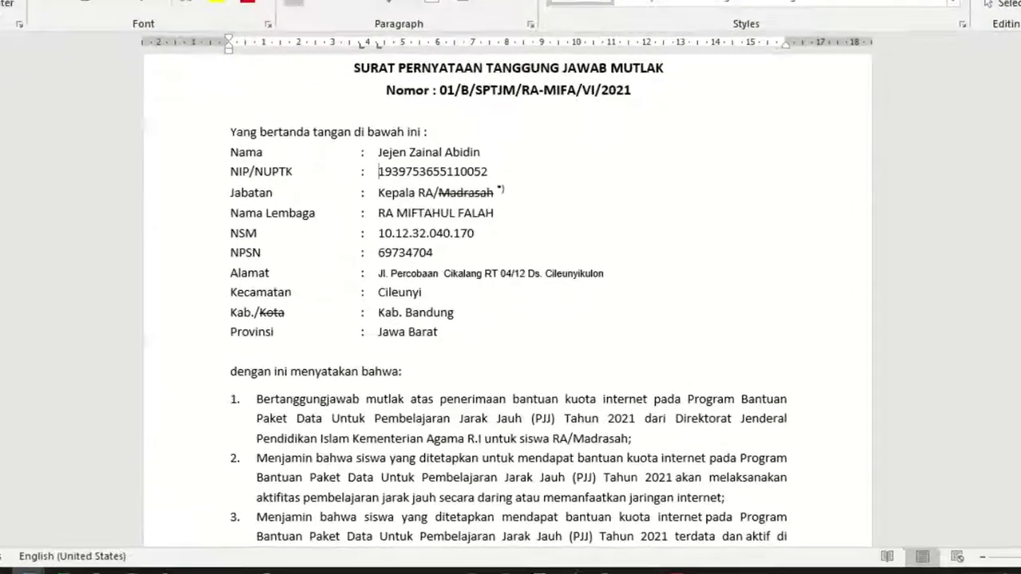
Remove the blank line above the signature block so NIP/NUPTK stays on page 1
scroll(510, 319, "up", 2)
scroll(511, 319, "down", 3)
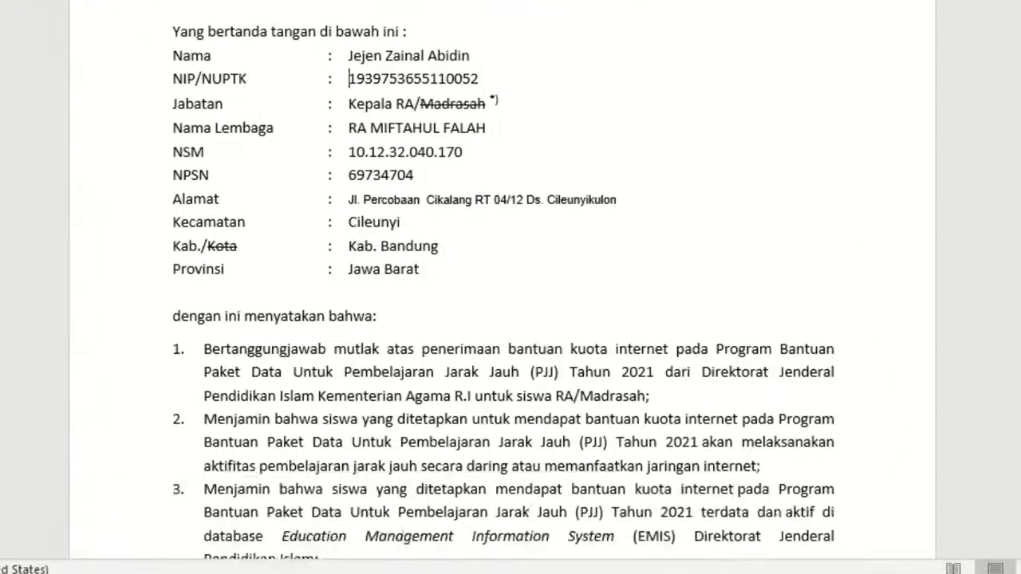
scroll(511, 319, "down", 10)
scroll(502, 279, "down", 3)
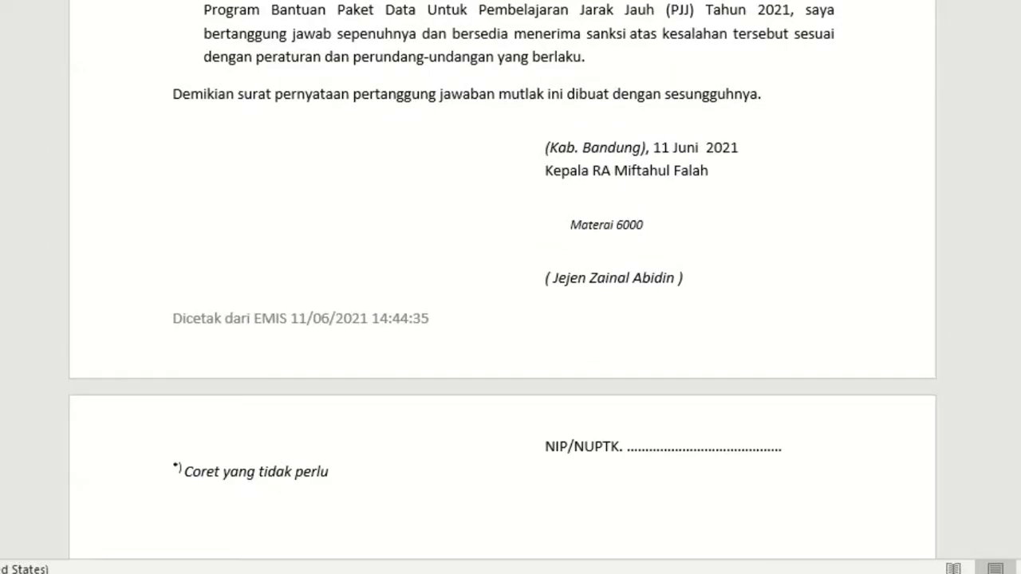
left_click(172, 147)
key("BackSpace")
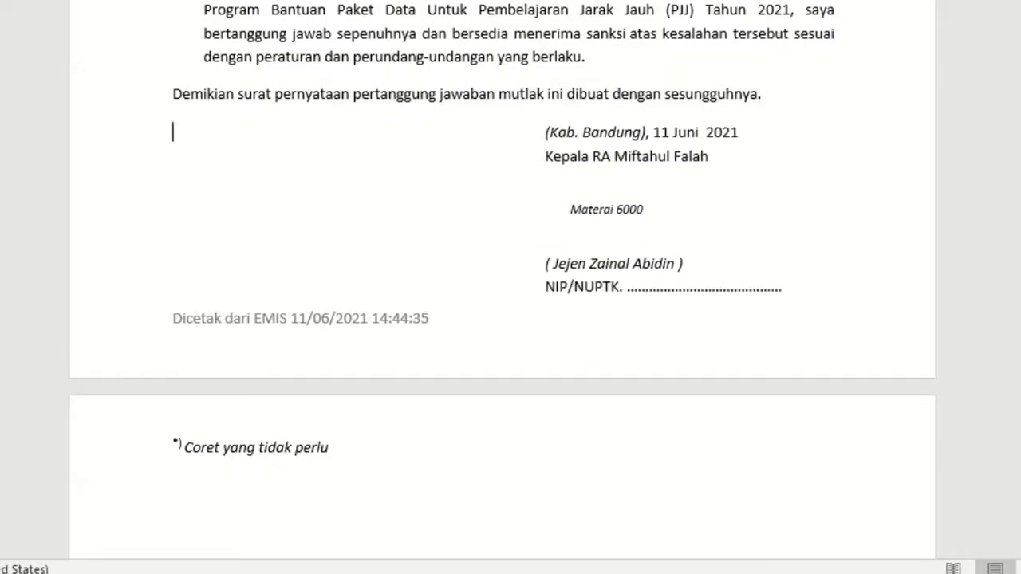
Place the cursor after the footnote and save the letter with Ctrl+S
scroll(511, 319, "up", 10)
scroll(511, 319, "down", 2)
scroll(511, 319, "down", 5)
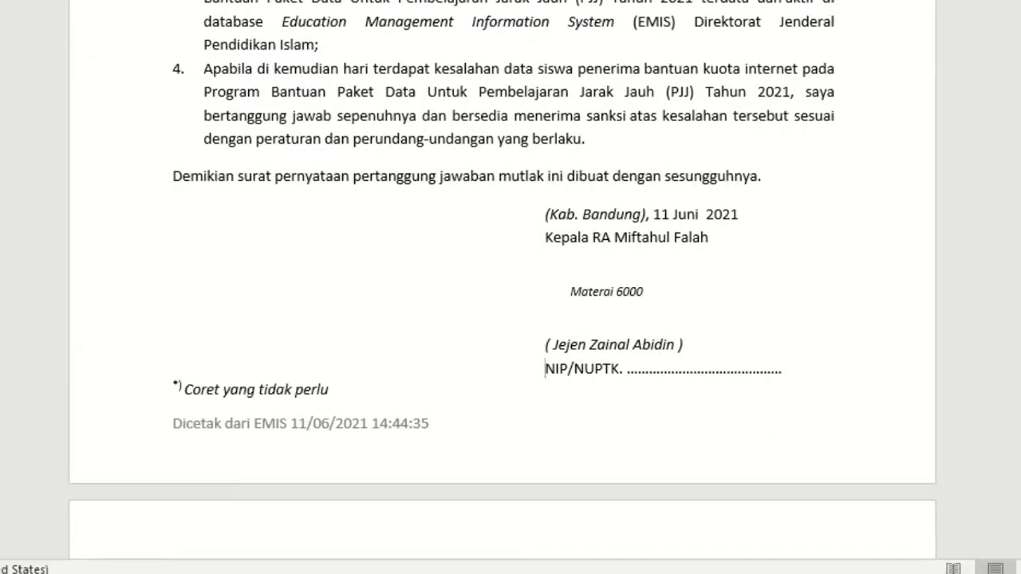
scroll(502, 250, "down", 3)
left_click(329, 126)
scroll(510, 319, "up", 4)
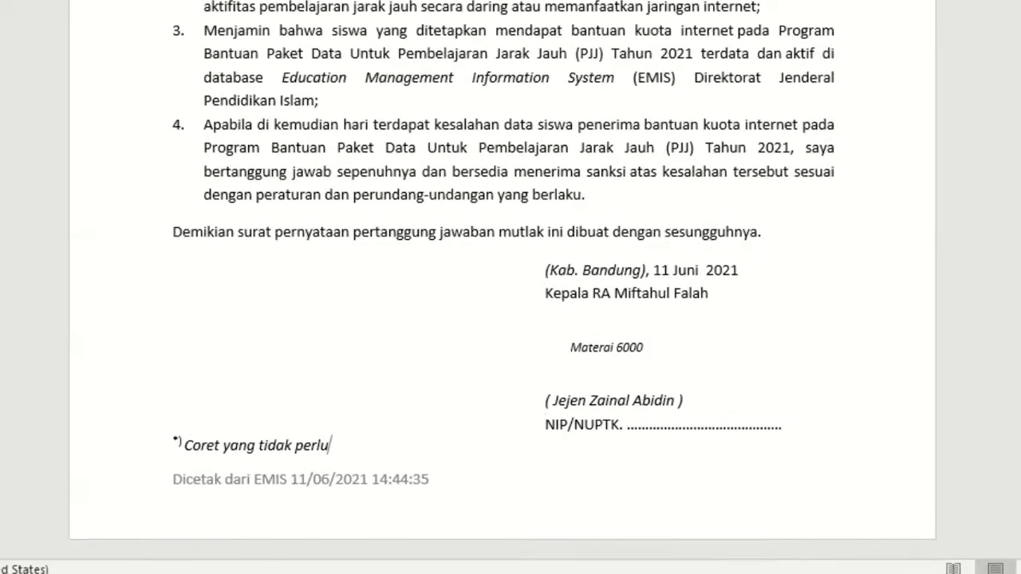
key("ctrl+s")
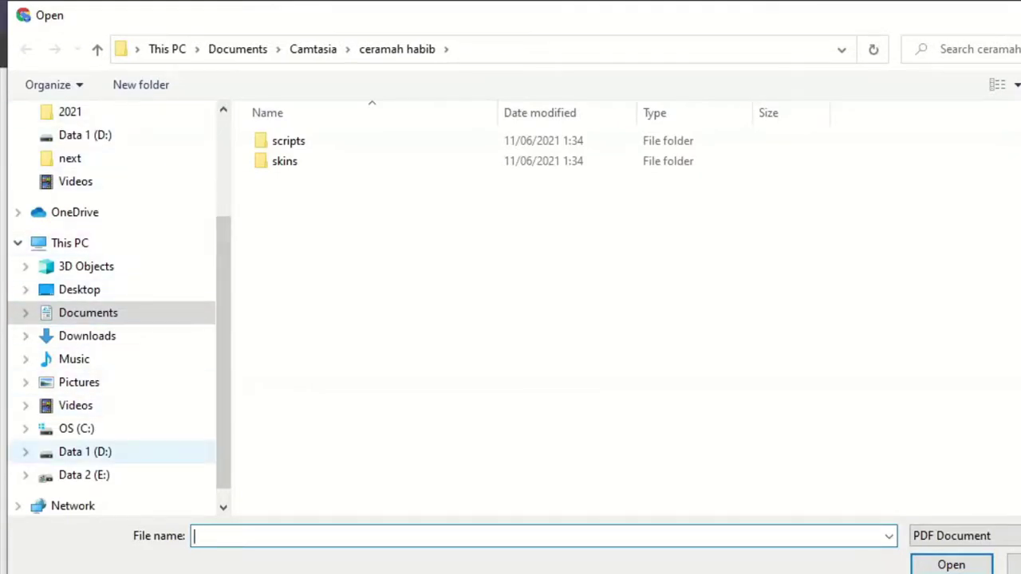
left_click(85, 452)
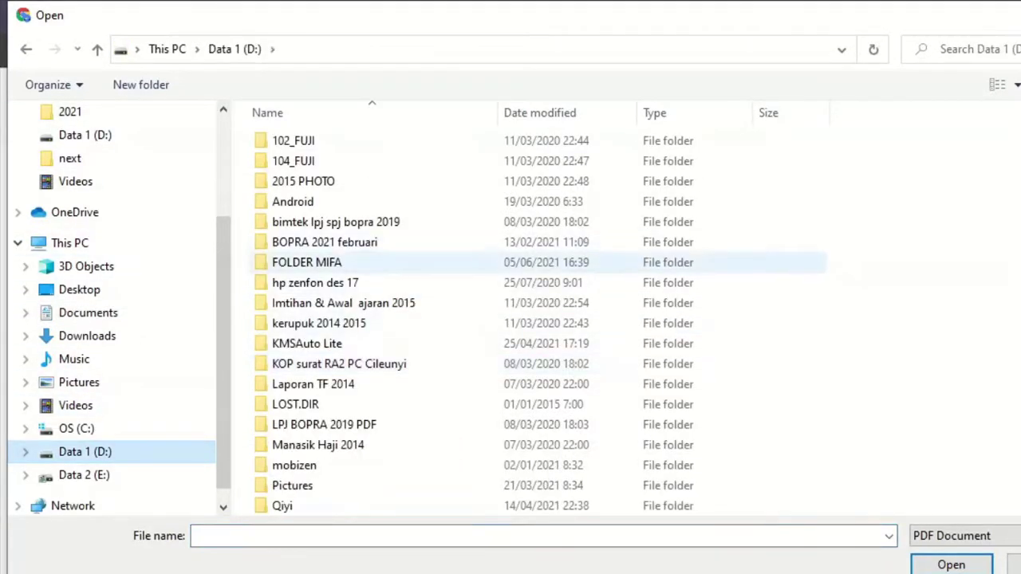
double_click(307, 263)
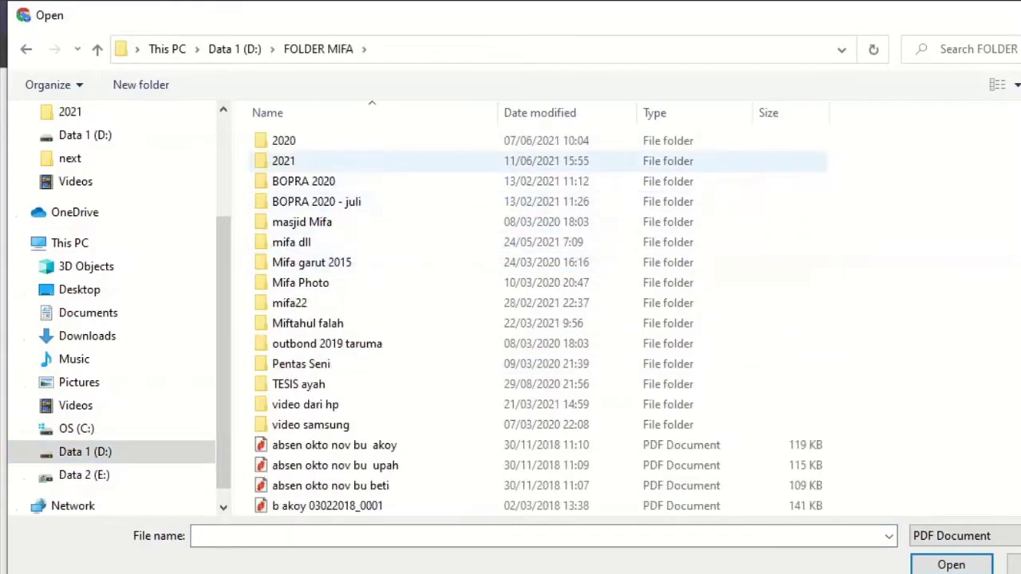
double_click(303, 160)
left_click(363, 181)
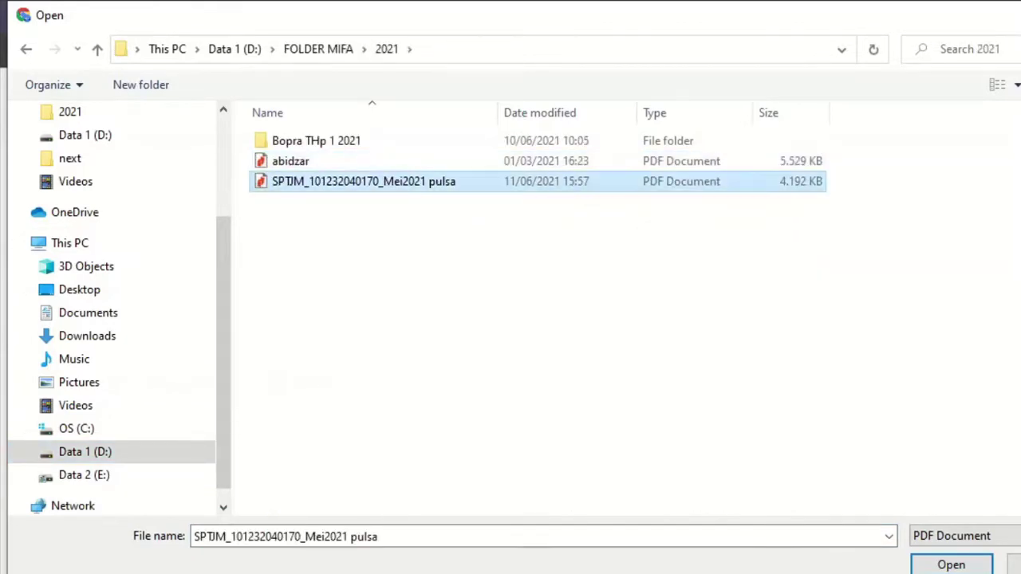
key("Return")
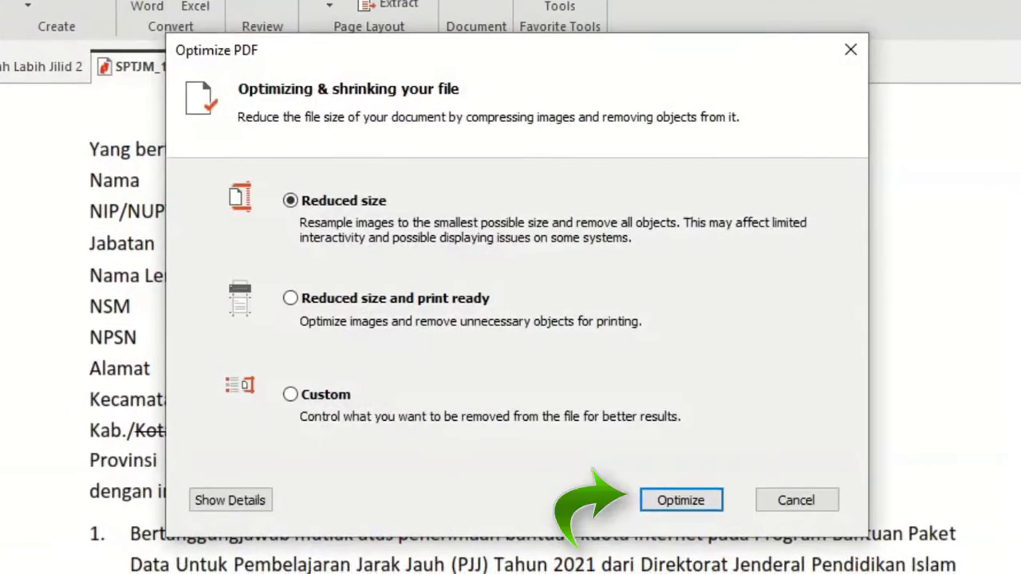
Run Reduced size optimization, shrinking the SPTJM PDF from 4.1 MB to 1.3 MB, and accept
key("Return")
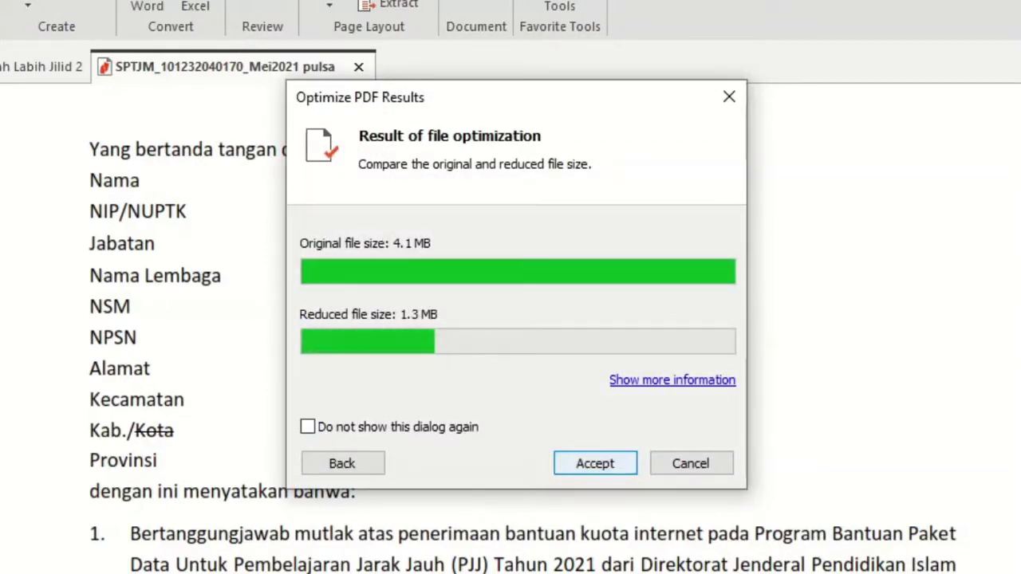
key("Return")
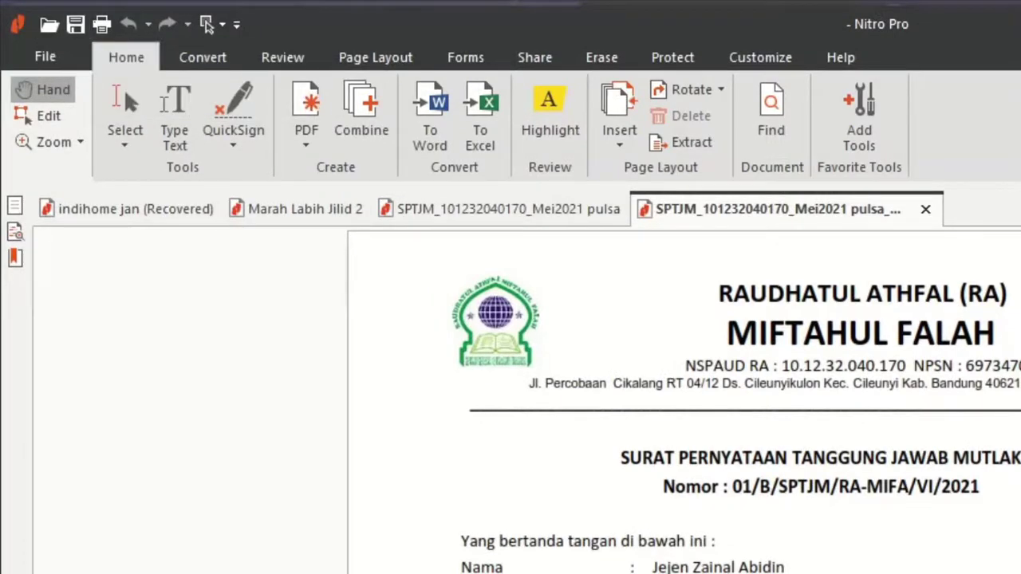
key("ctrl+s")
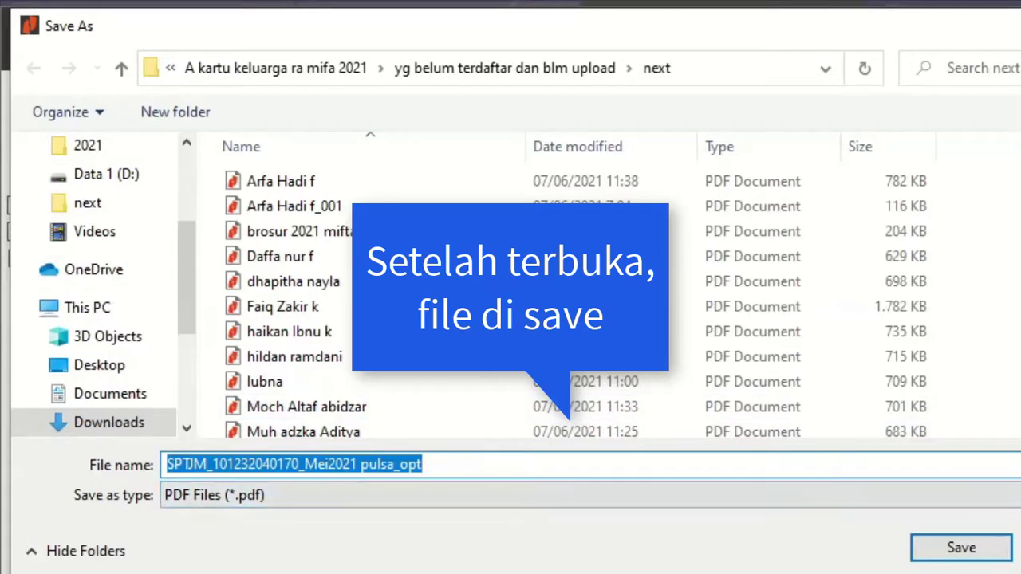
left_click(422, 464)
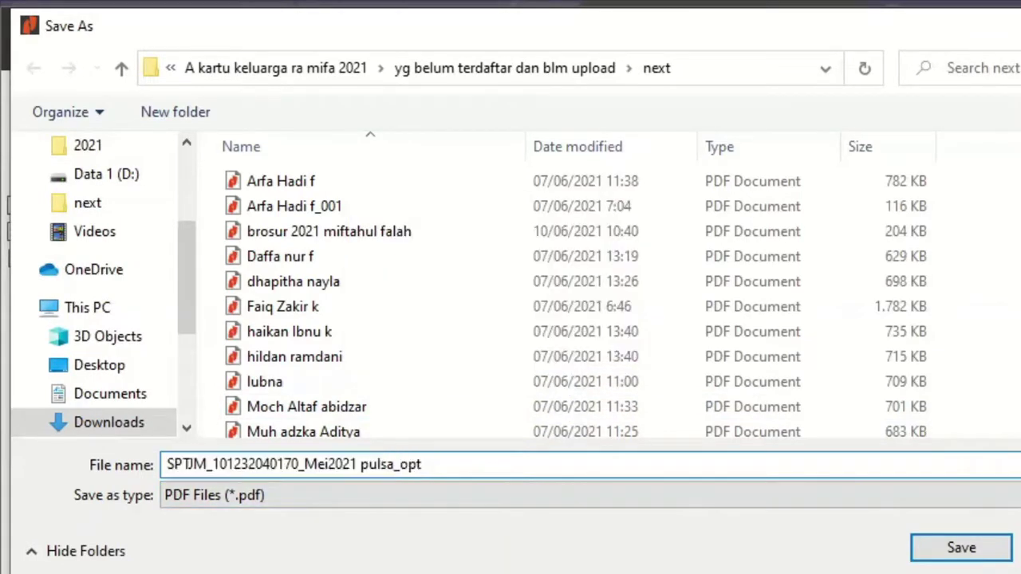
key("BackSpace")
key("BackSpace")
key("BackSpace")
key("BackSpace")
key("BackSpace")
key("BackSpace")
key("BackSpace")
key("BackSpace")
key("BackSpace")
key("BackSpace")
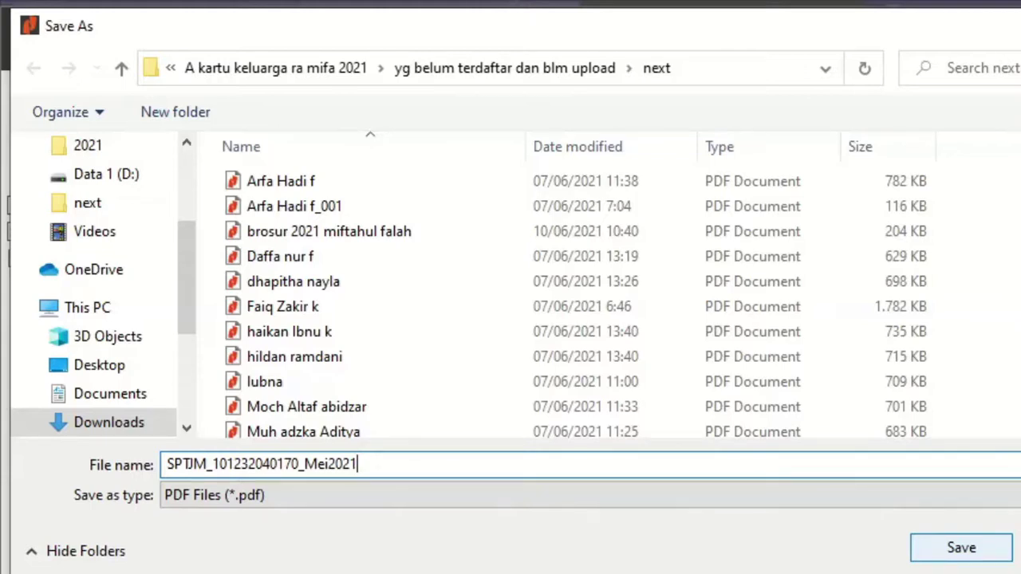
scroll(96, 211, "up", 3)
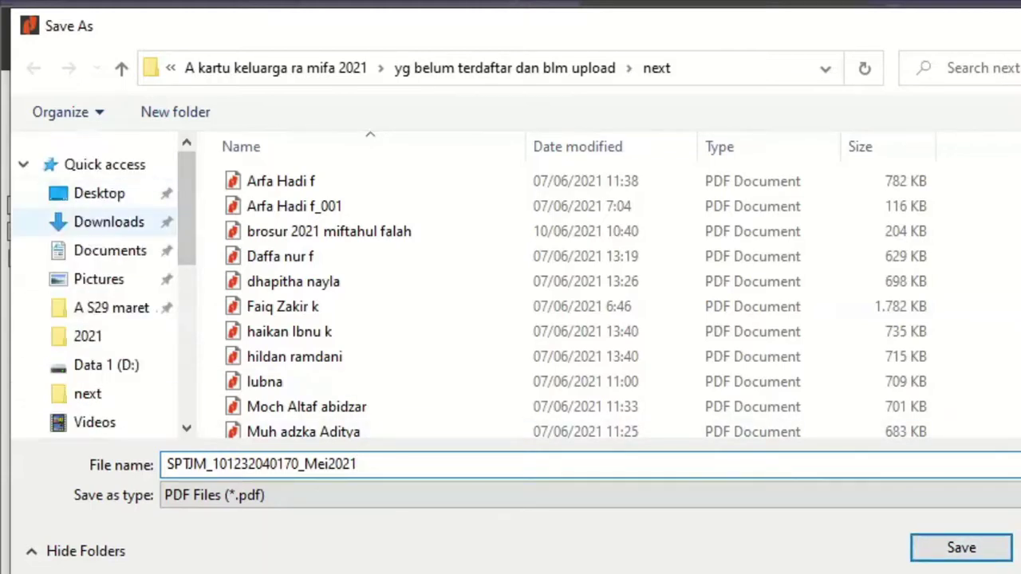
left_click(109, 222)
left_click(961, 548)
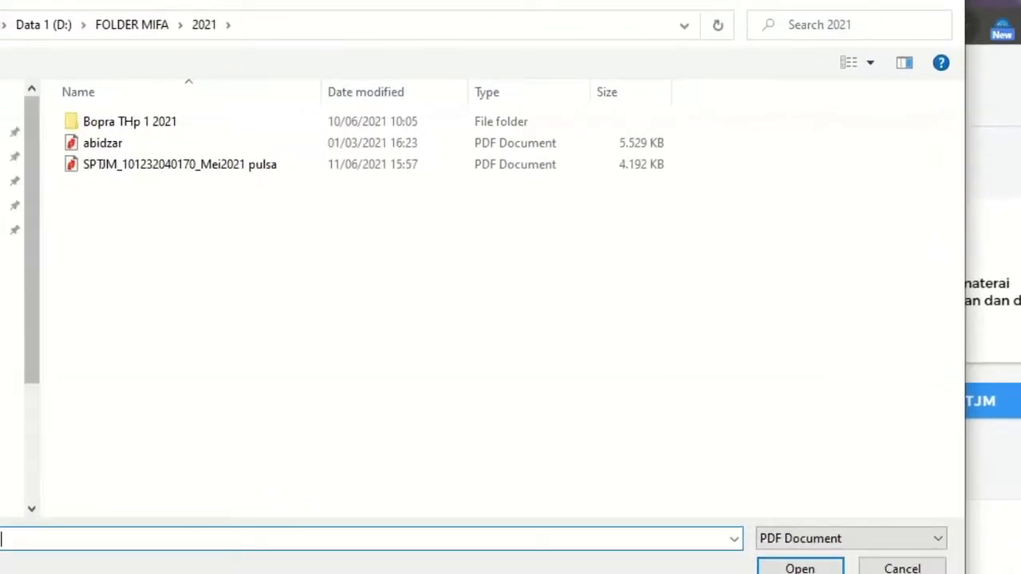
left_click(9, 156)
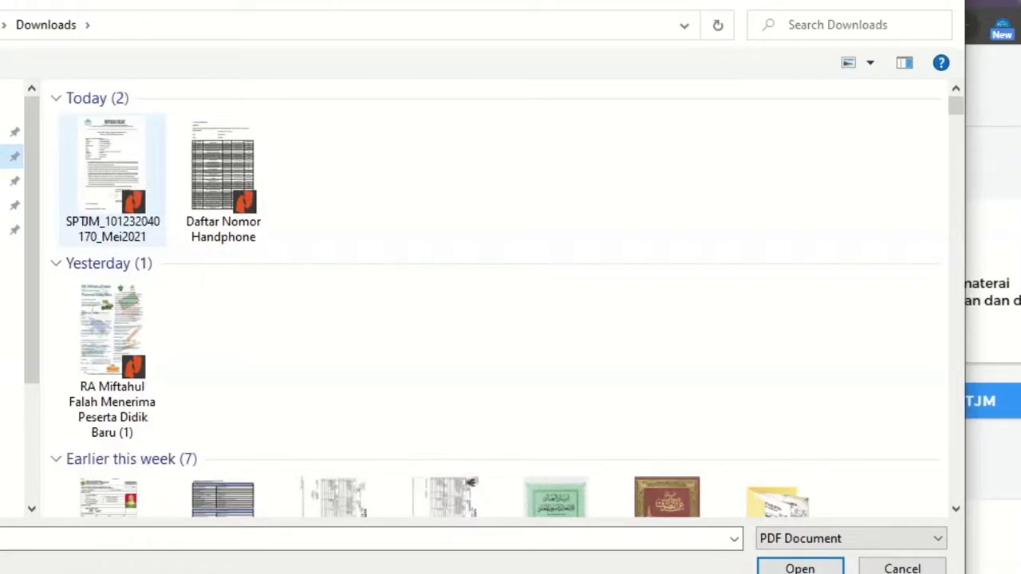
left_click(111, 167)
key("Return")
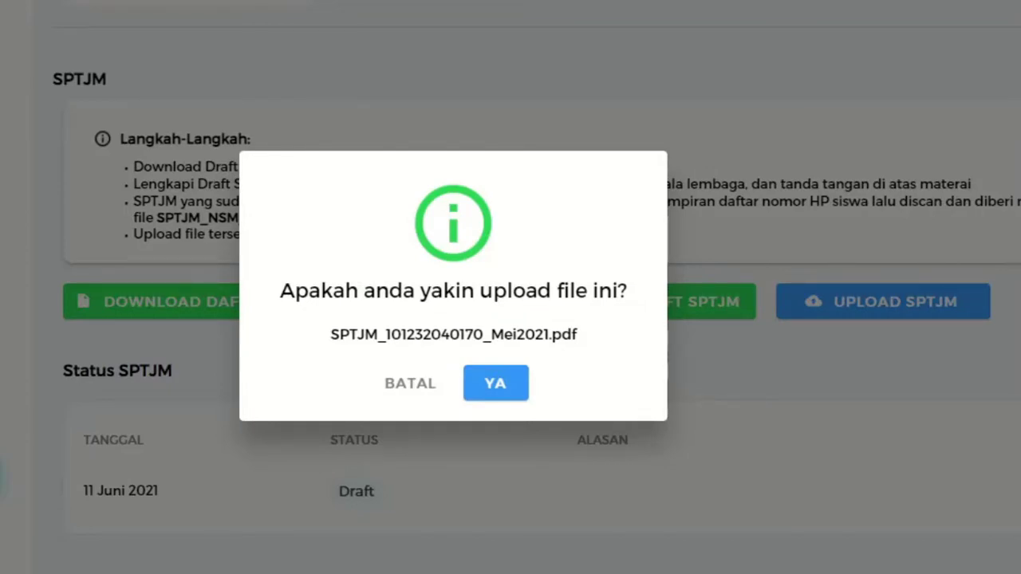
Confirm the upload with YA and close the success message with TUTUP
key("Return")
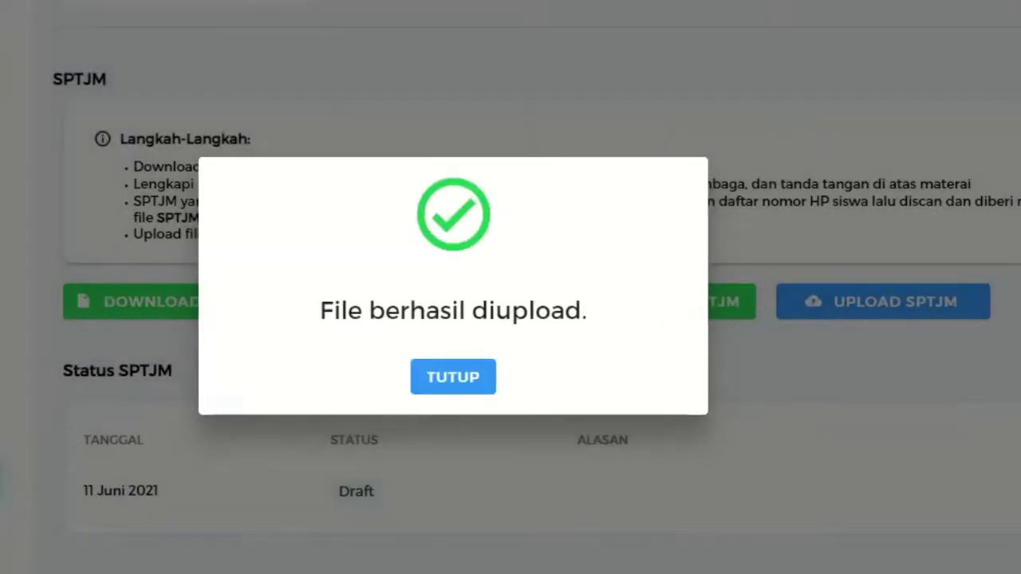
key("Return")
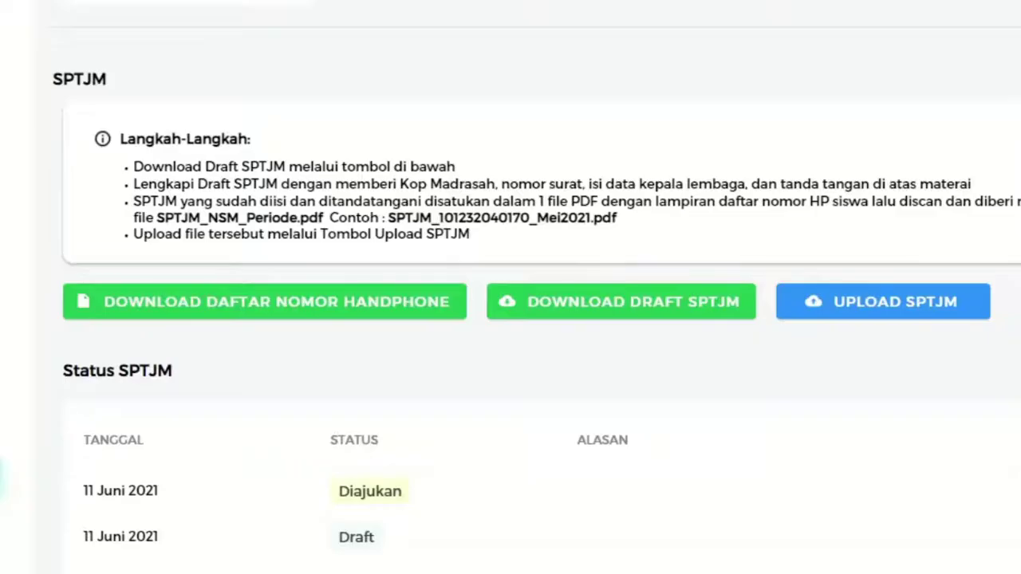